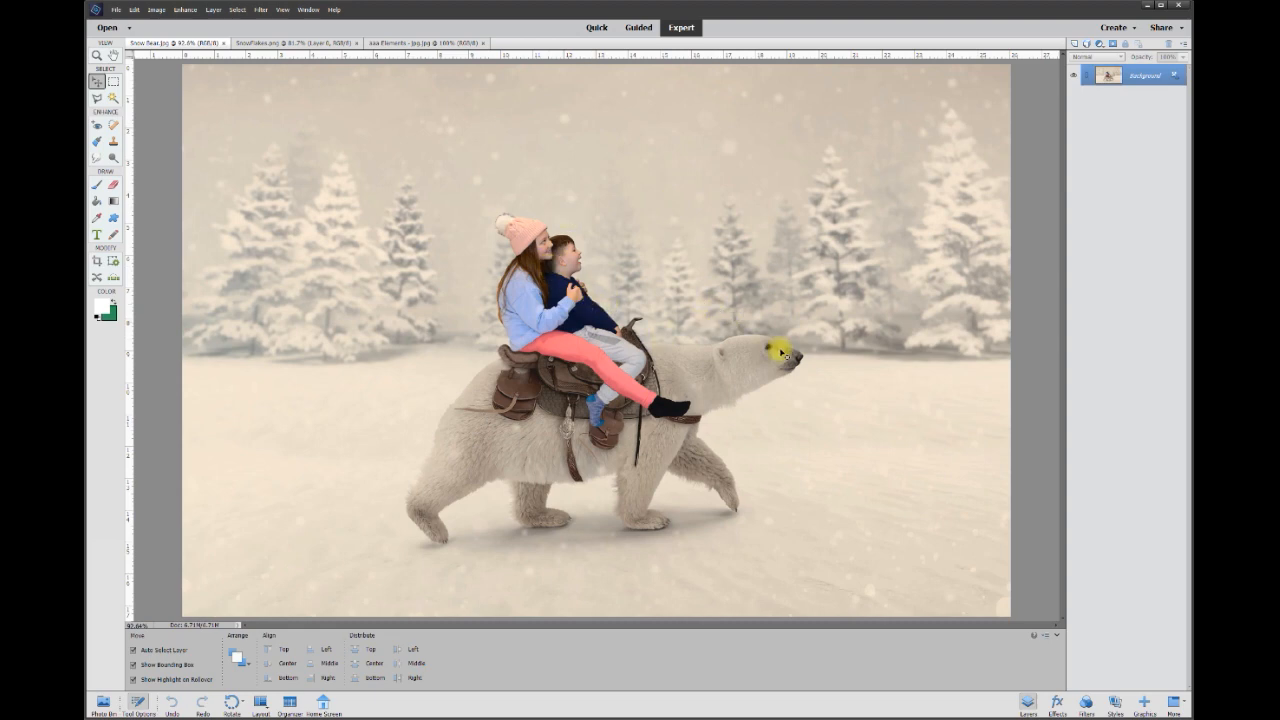
Unlock the Background as a regular layer and duplicate it, keeping the suggested copy name
{"action": "left_click", "coordinate": [1175, 77]}
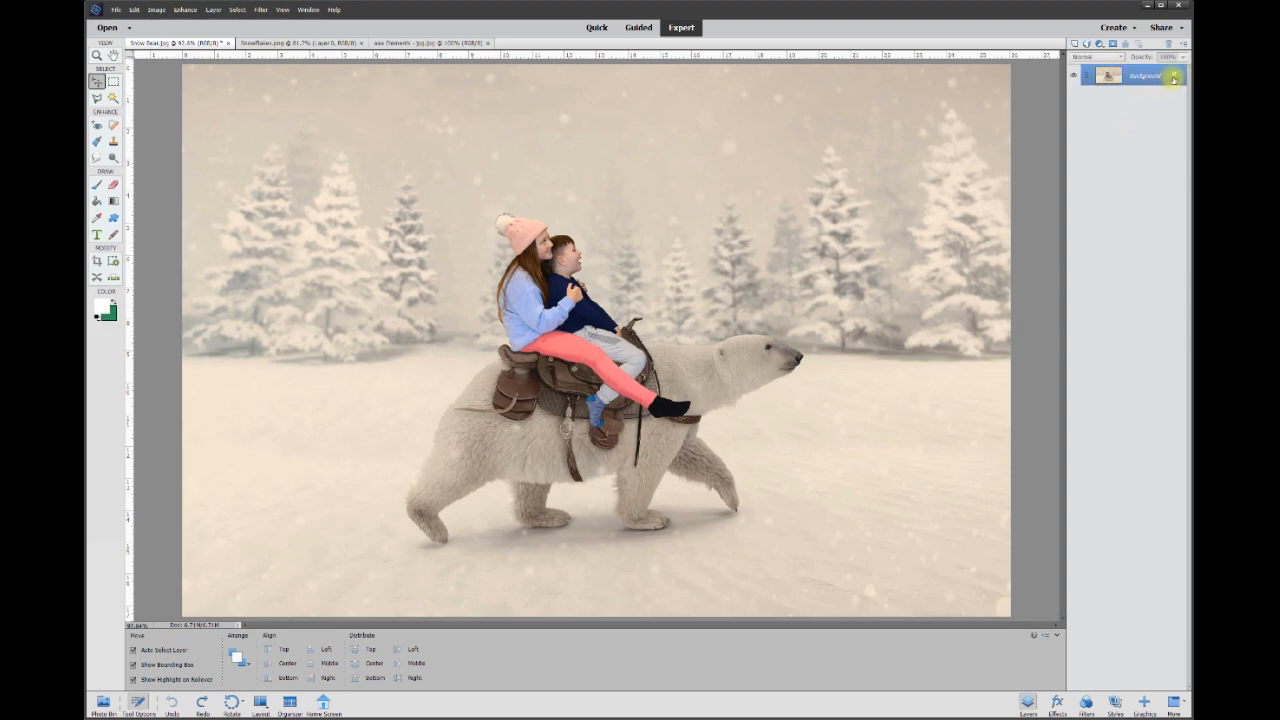
{"action": "right_click", "coordinate": [1141, 79]}
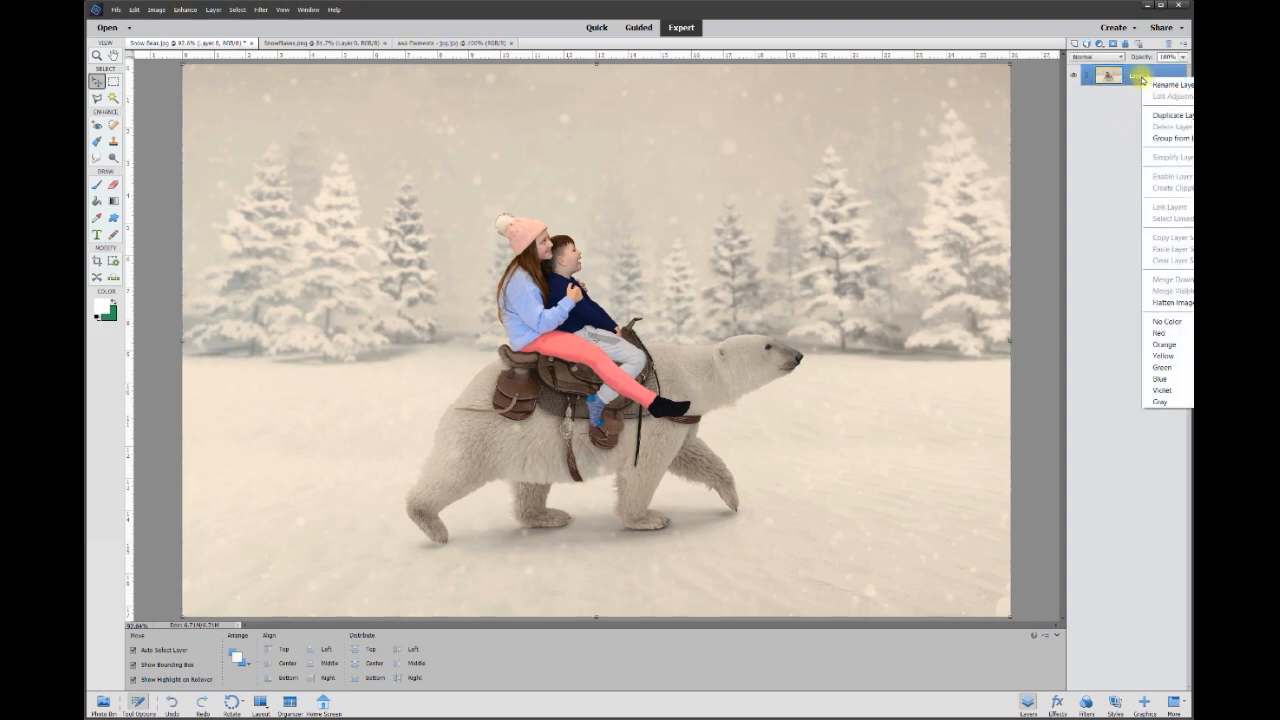
{"action": "left_click", "coordinate": [1168, 115]}
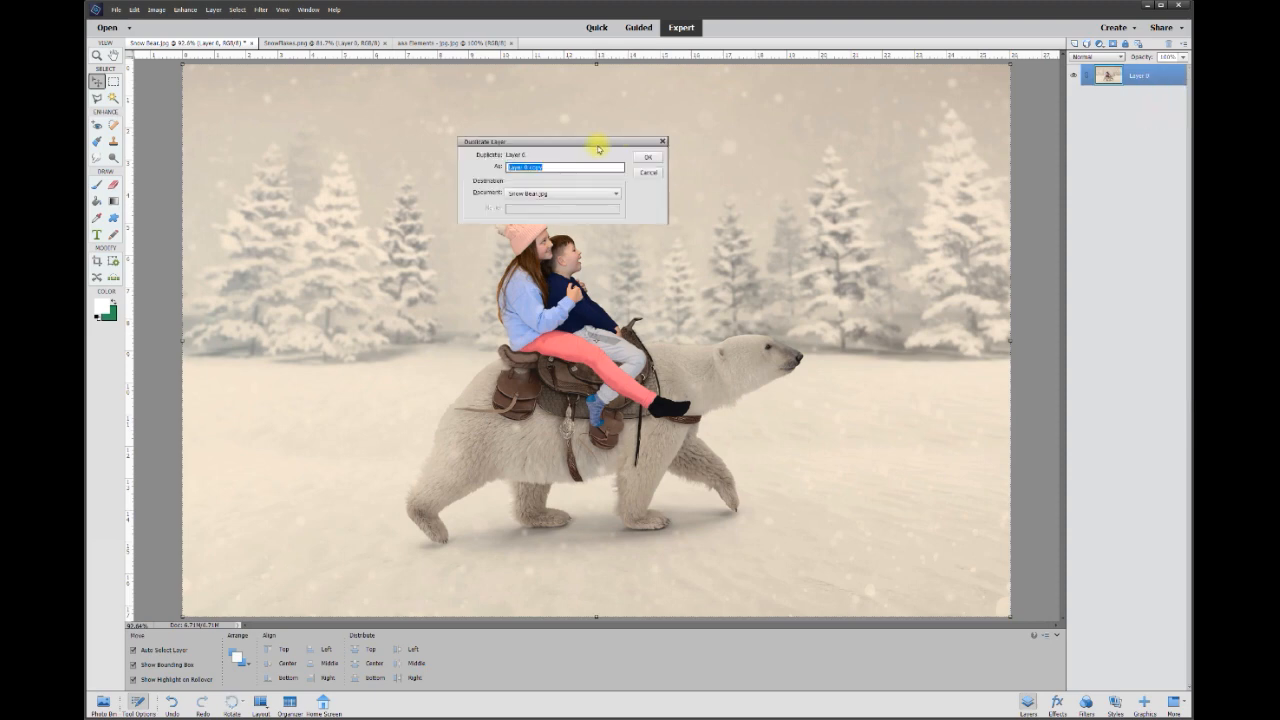
{"action": "left_click", "coordinate": [650, 158]}
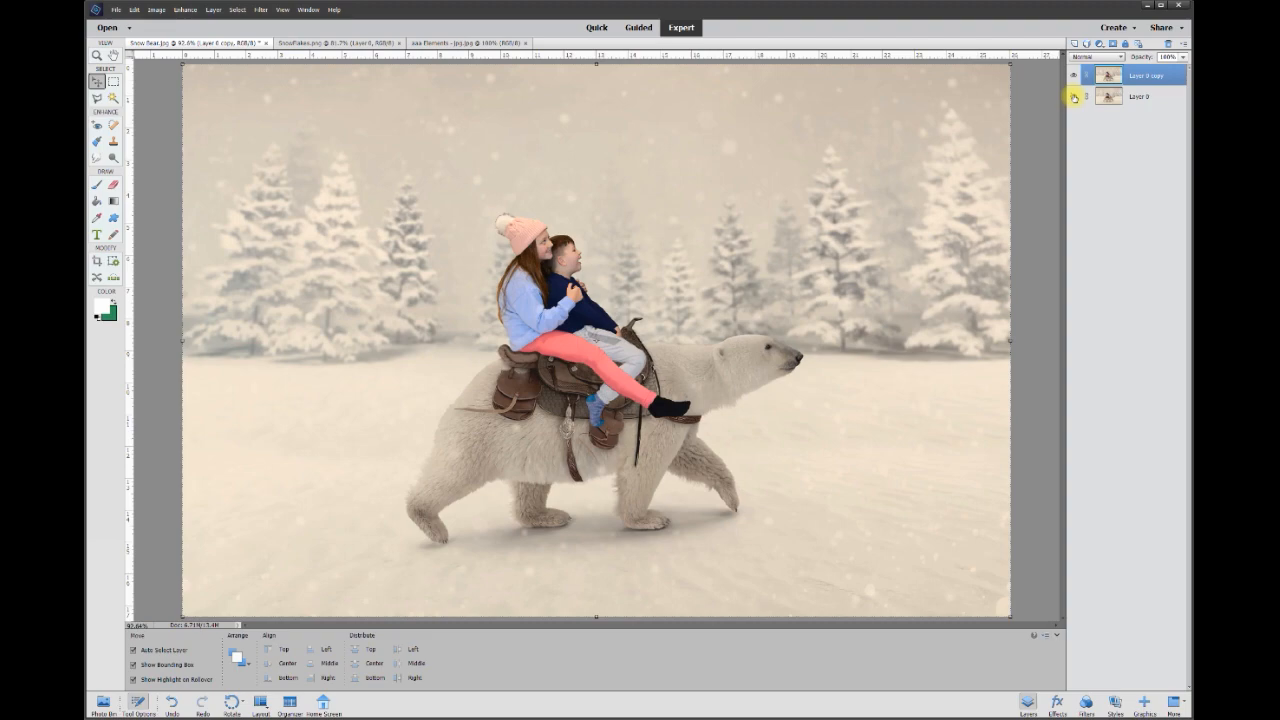
Hide Layer 0 and erase the two riders from Layer 0 copy with a 75 px Eraser, reduced to 25 px for finer areas
{"action": "left_click", "coordinate": [1075, 76]}
{"action": "left_click", "coordinate": [1075, 76]}
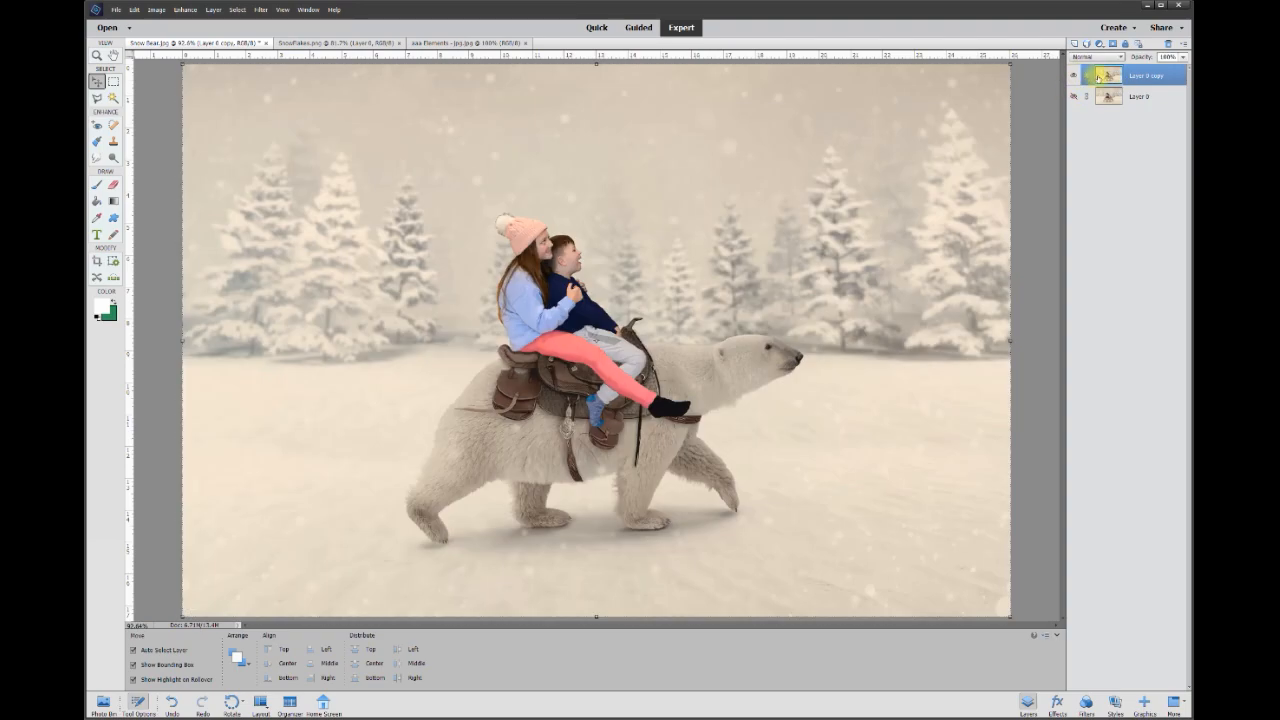
{"action": "left_click", "coordinate": [110, 182]}
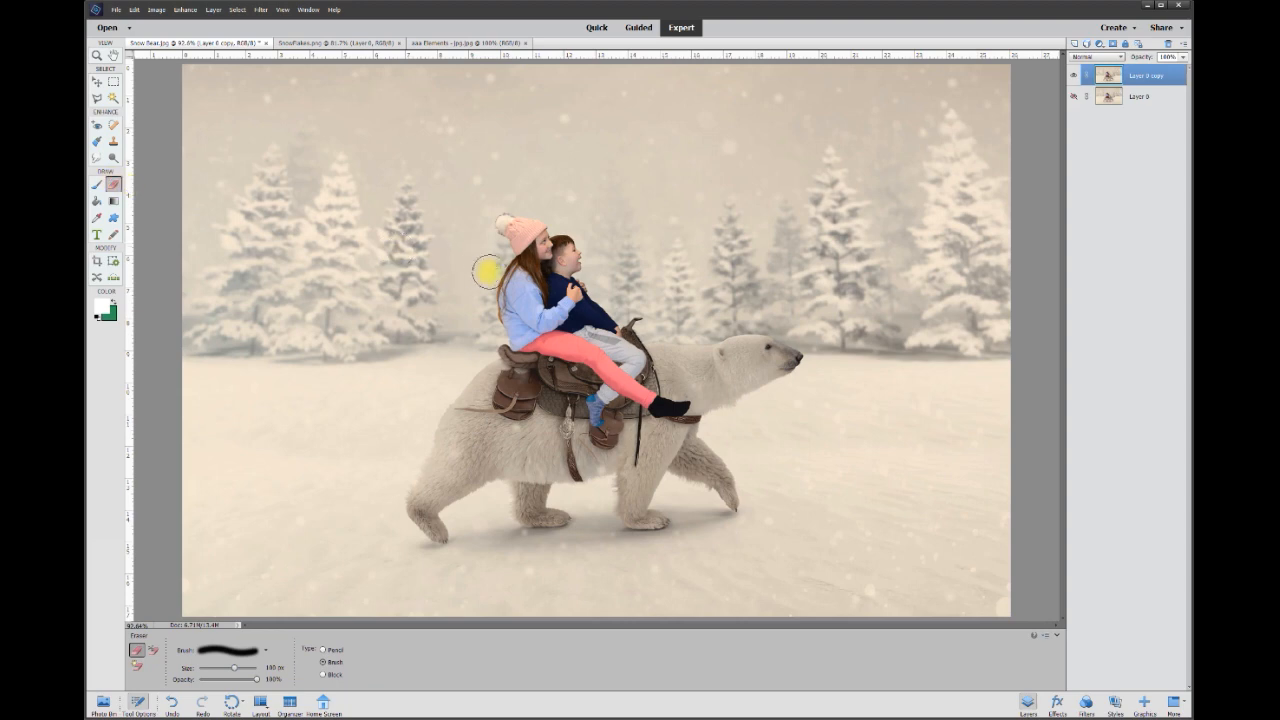
{"action": "left_click", "coordinate": [272, 667]}
{"action": "type", "text": "75"}
{"action": "key", "text": "Return"}
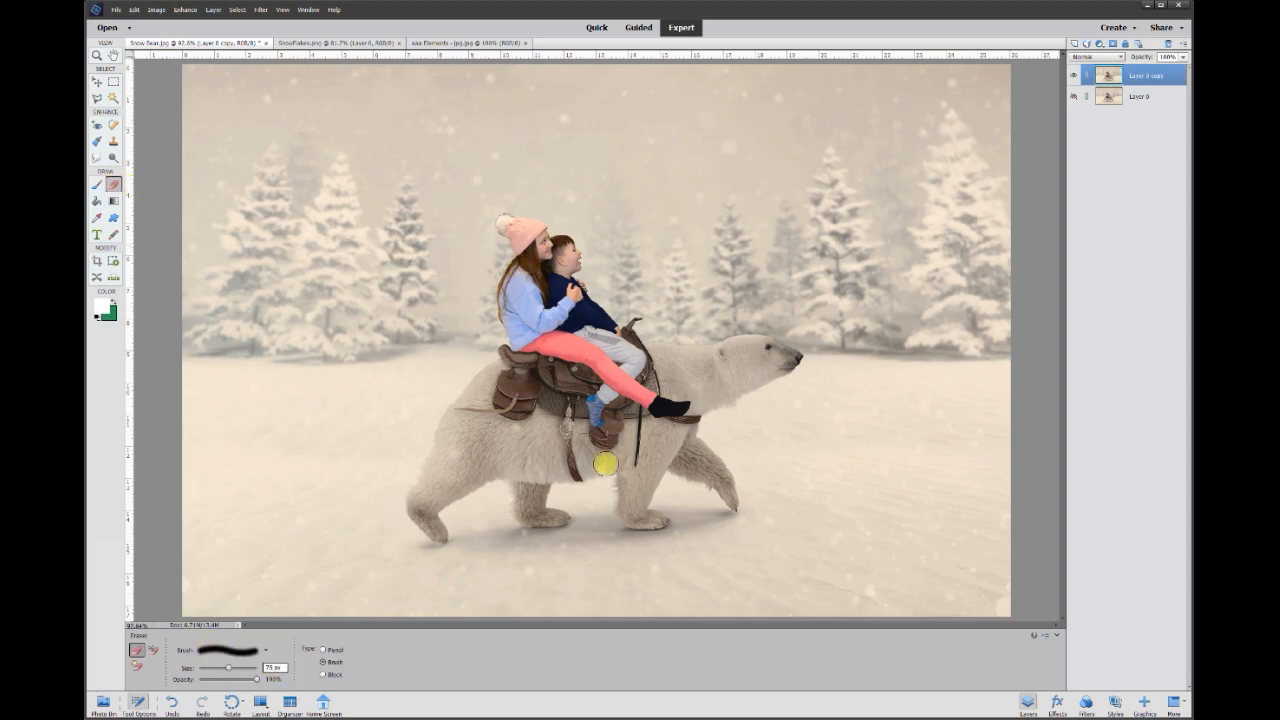
{"action": "mouse_move", "coordinate": [517, 232]}
{"action": "left_mouse_down"}
{"action": "mouse_move", "coordinate": [571, 263]}
{"action": "mouse_move", "coordinate": [538, 298]}
{"action": "mouse_move", "coordinate": [521, 283]}
{"action": "mouse_move", "coordinate": [515, 311]}
{"action": "mouse_move", "coordinate": [524, 302]}
{"action": "mouse_move", "coordinate": [548, 318]}
{"action": "mouse_move", "coordinate": [518, 334]}
{"action": "mouse_move", "coordinate": [646, 398]}
{"action": "mouse_move", "coordinate": [551, 339]}
{"action": "mouse_move", "coordinate": [551, 298]}
{"action": "mouse_move", "coordinate": [563, 310]}
{"action": "mouse_move", "coordinate": [578, 291]}
{"action": "mouse_move", "coordinate": [532, 337]}
{"action": "mouse_move", "coordinate": [528, 297]}
{"action": "mouse_move", "coordinate": [596, 410]}
{"action": "left_mouse_up"}
{"action": "key", "text": "bracketleft"}
{"action": "key", "text": "bracketleft"}
{"action": "key", "text": "bracketleft"}
{"action": "key", "text": "bracketleft"}
{"action": "key", "text": "bracketleft"}
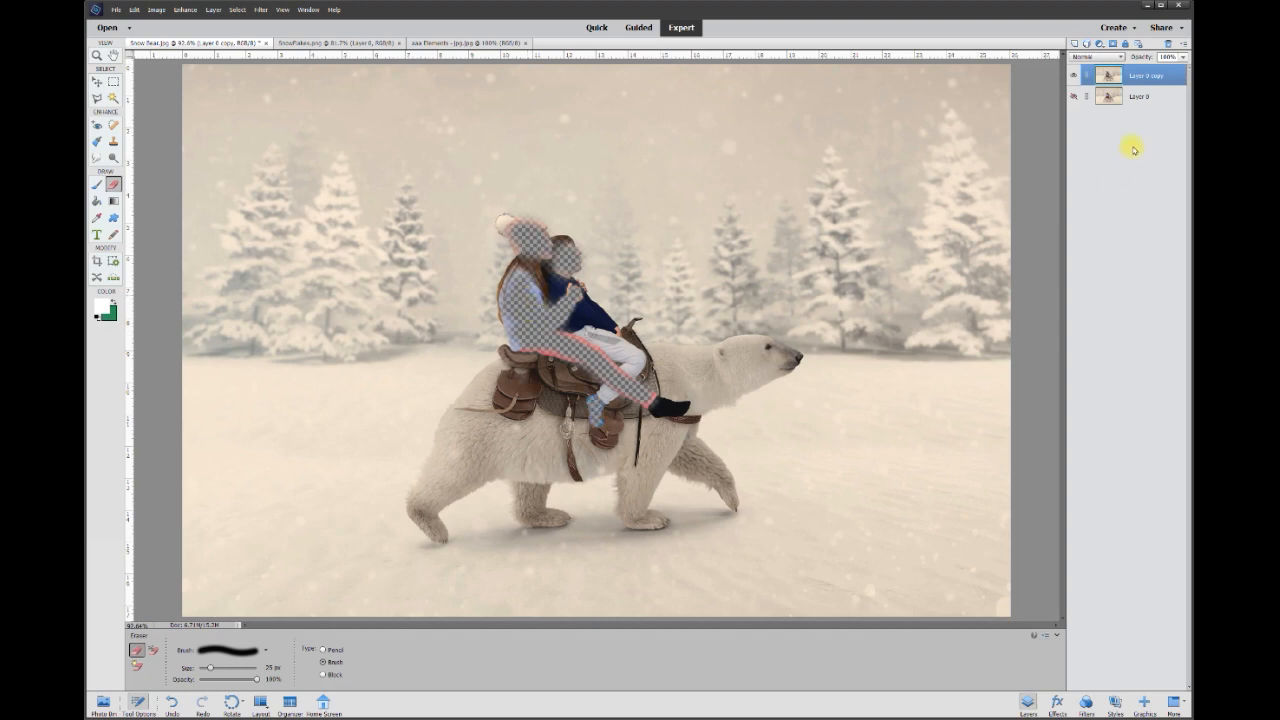
Show Layer 0 again and reduce its saturation to -27 with Adjust Hue/Saturation
{"action": "left_click", "coordinate": [1075, 97]}
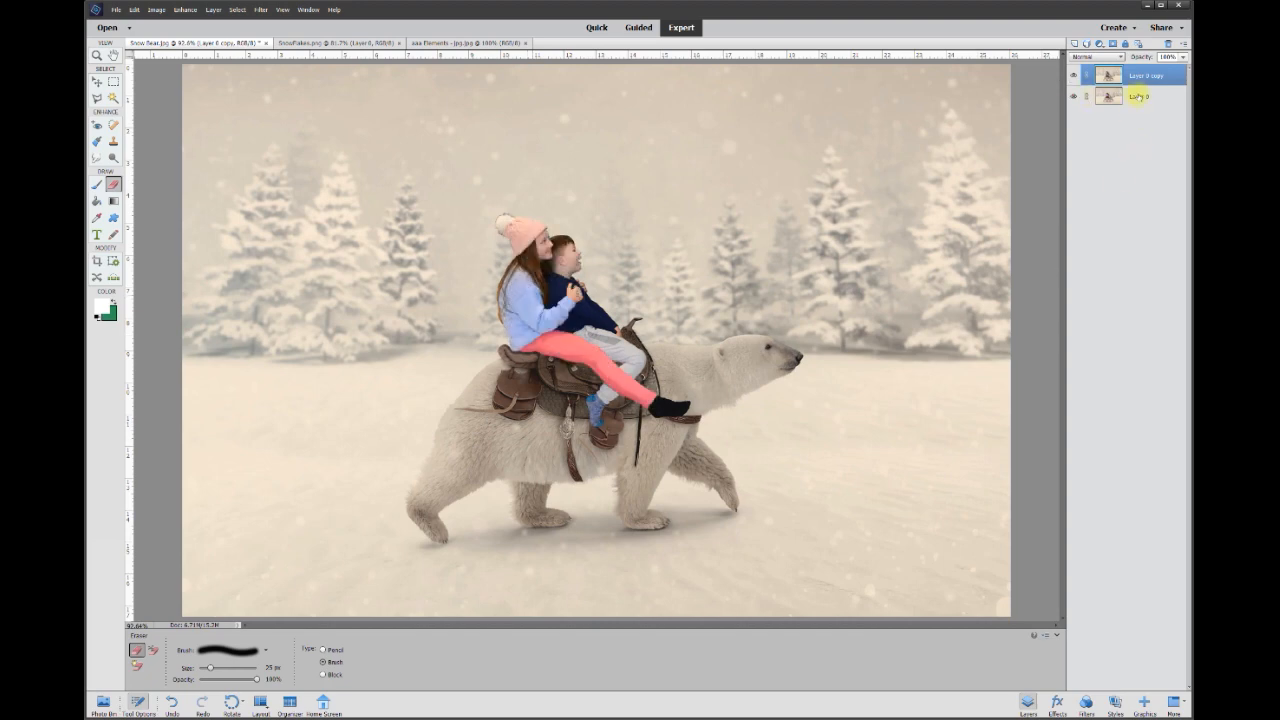
{"action": "left_click", "coordinate": [1078, 96]}
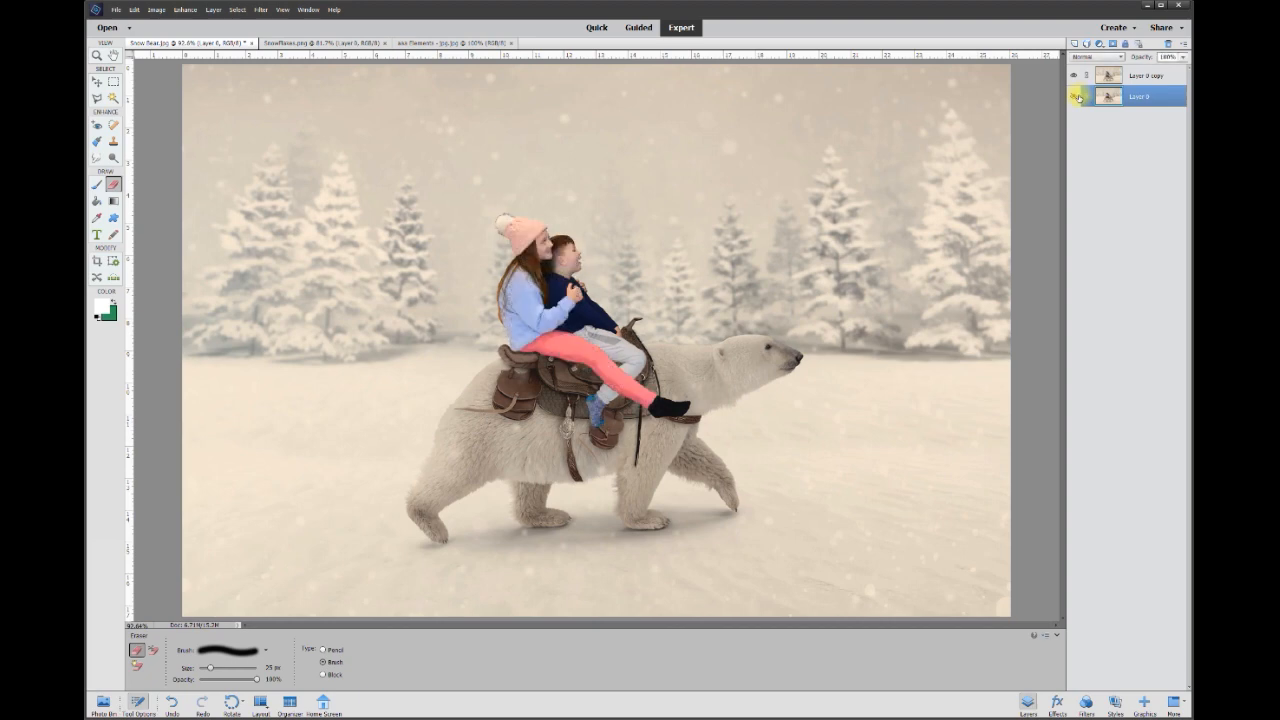
{"action": "left_click", "coordinate": [190, 10]}
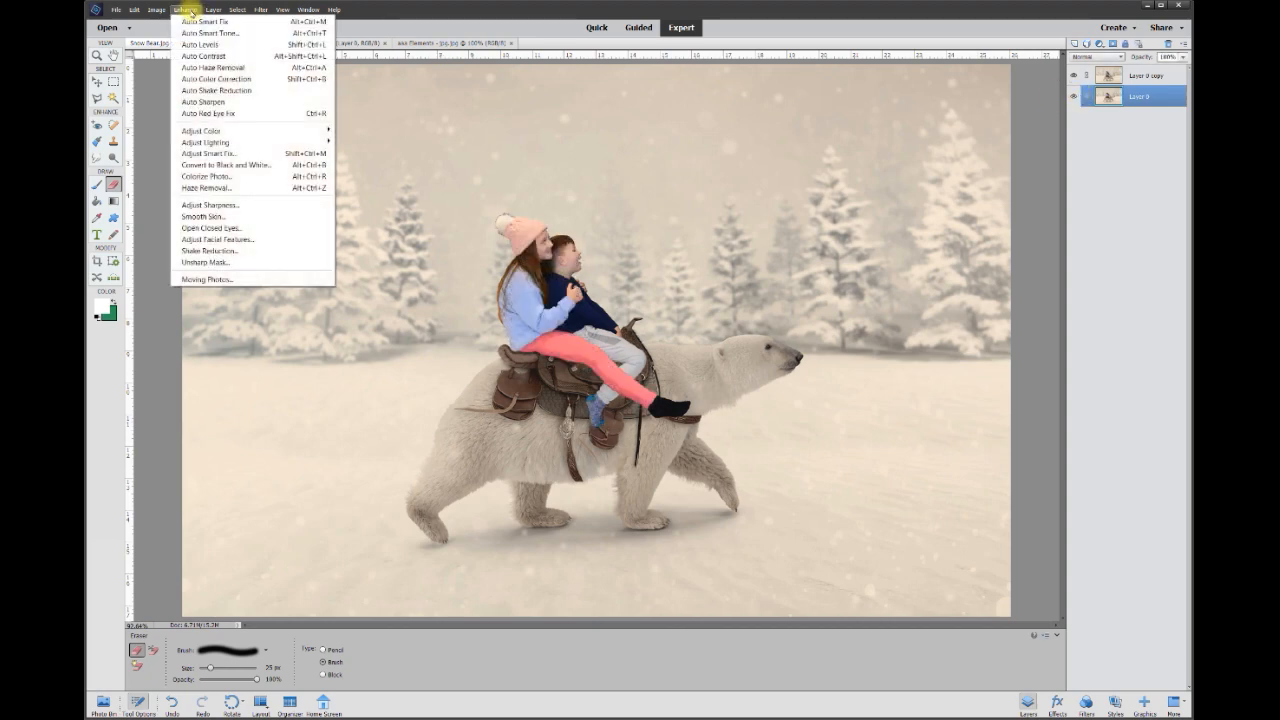
{"action": "mouse_move", "coordinate": [219, 132]}
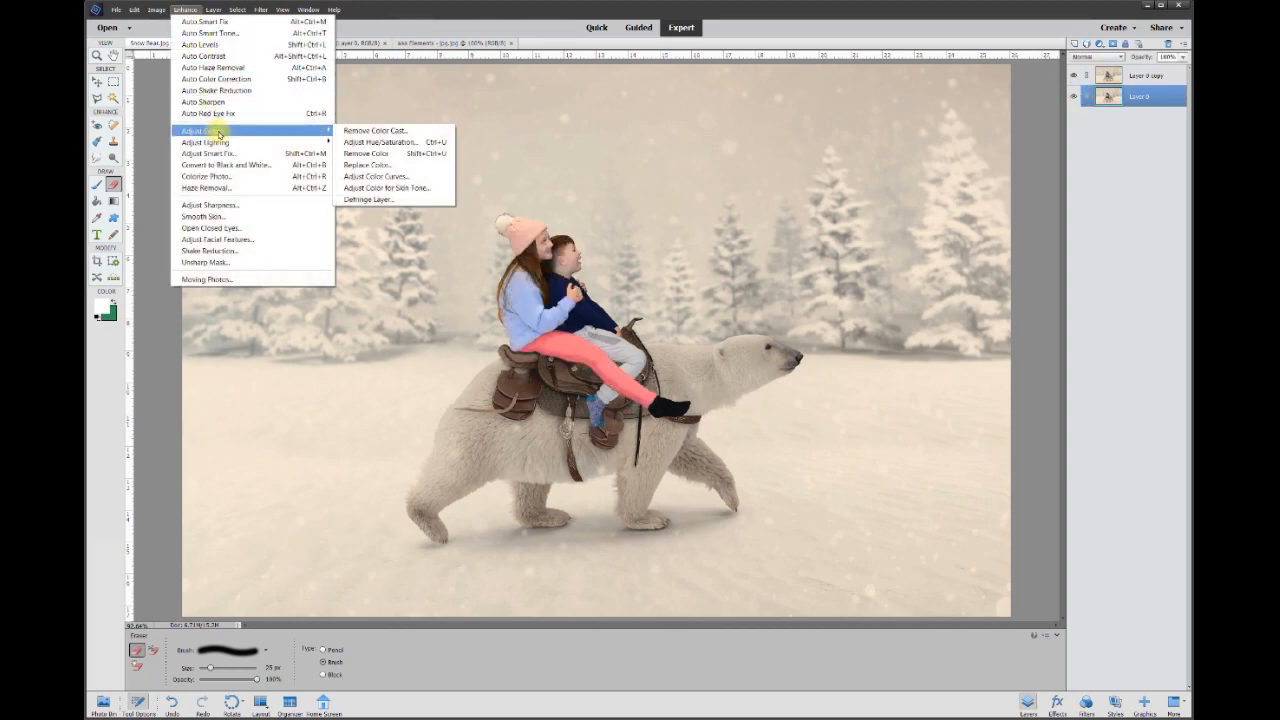
{"action": "left_click", "coordinate": [364, 143]}
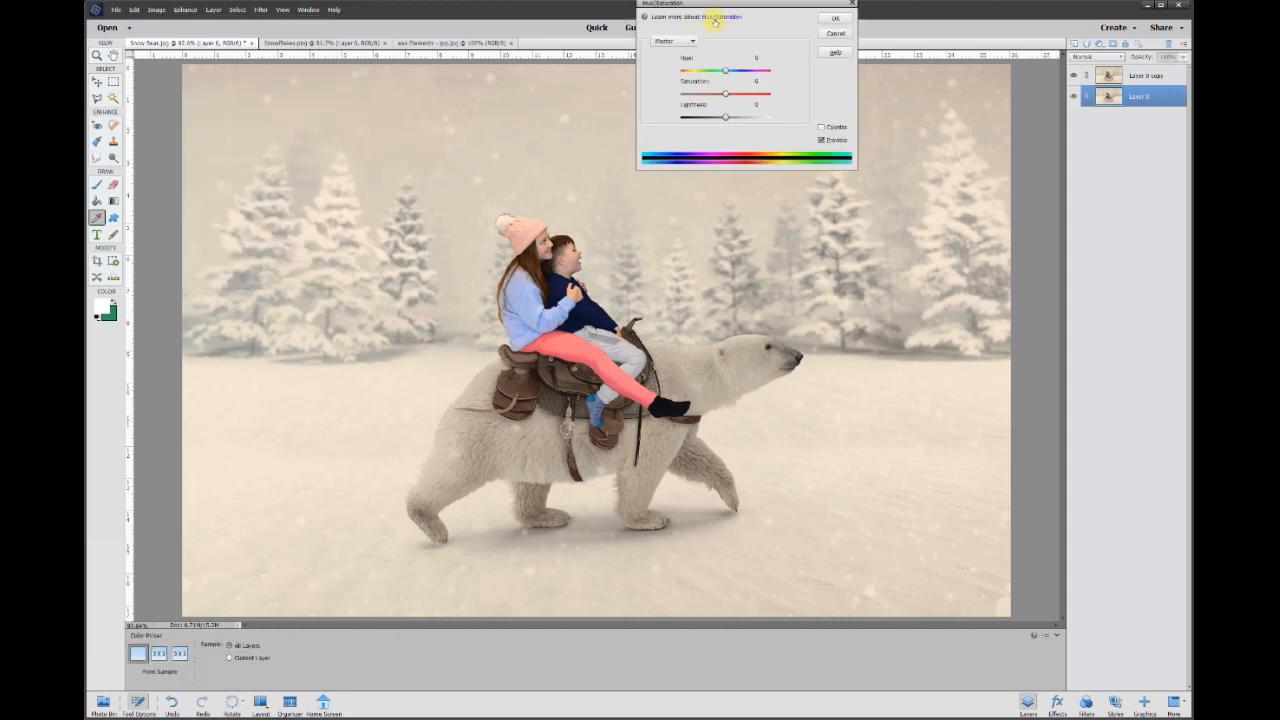
{"action": "left_click_drag", "start_coordinate": [765, 8], "coordinate": [904, 83]}
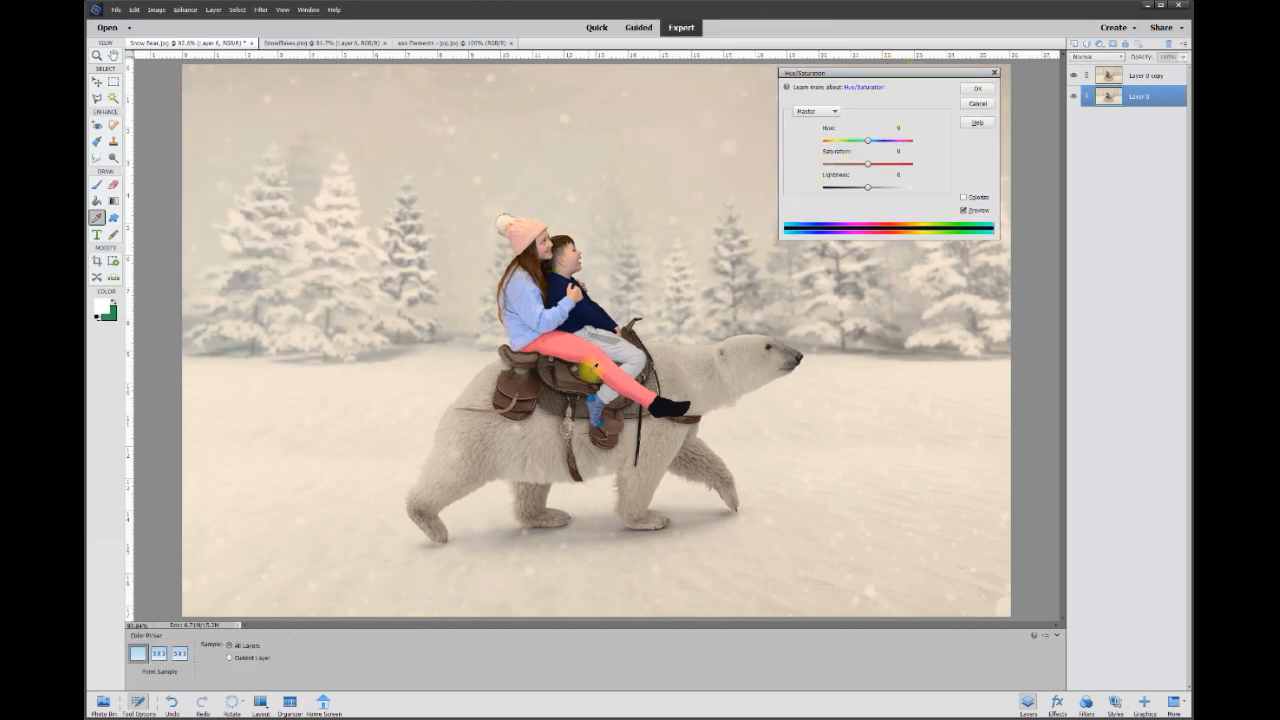
{"action": "left_click_drag", "start_coordinate": [869, 167], "coordinate": [838, 167]}
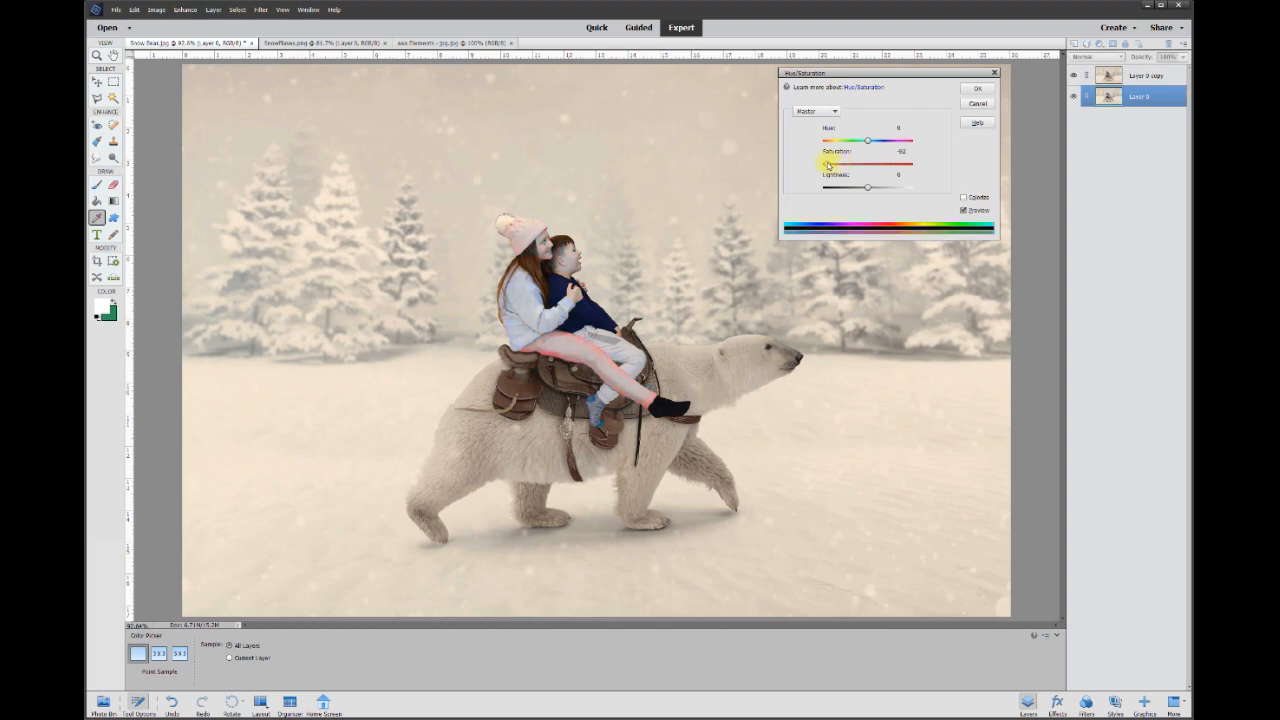
{"action": "left_click_drag", "start_coordinate": [828, 165], "coordinate": [870, 168]}
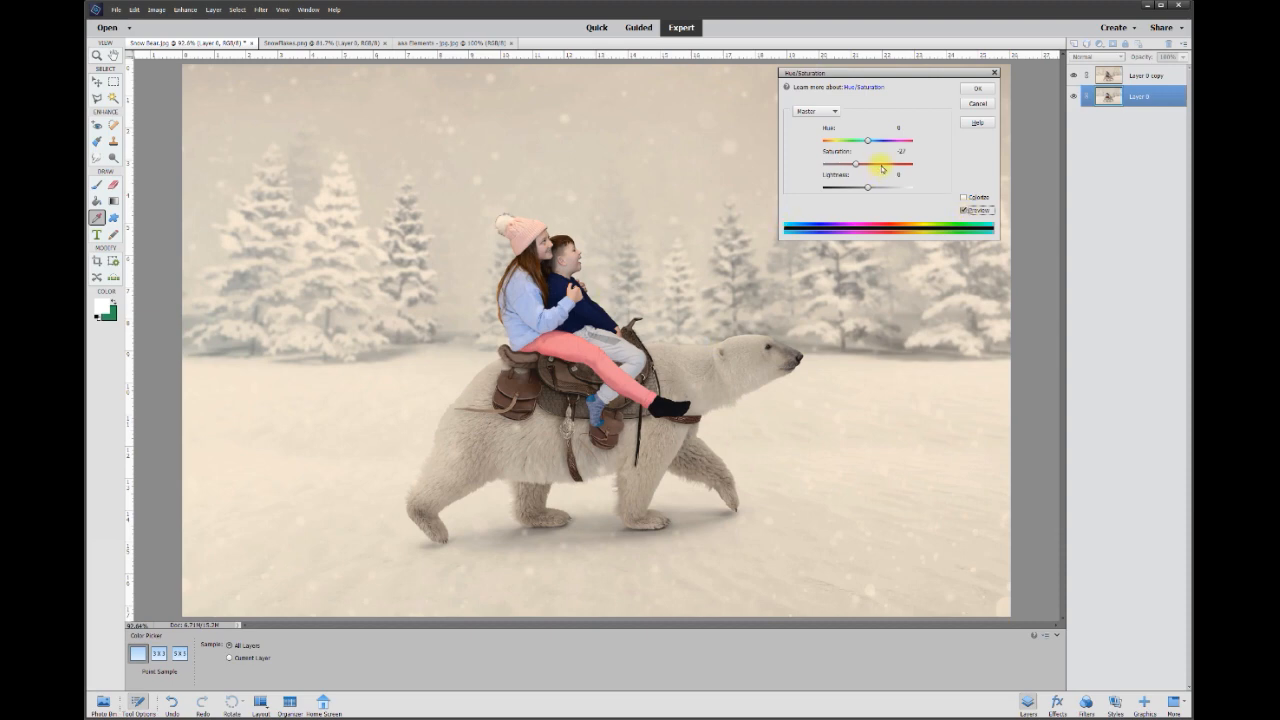
{"action": "key", "text": "Return"}
{"action": "key", "text": "e"}
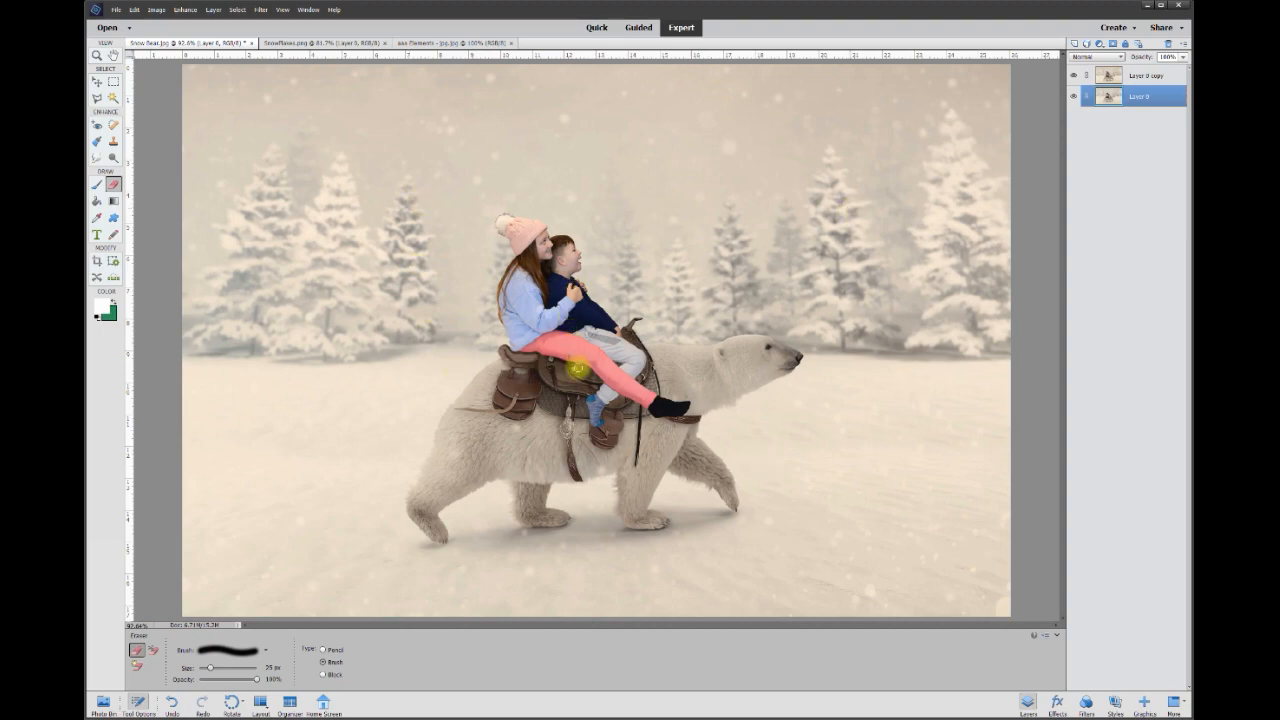
Copy the Snowflakes image into the Snow Bear document and scale and position it on the top layer over the two riders
{"action": "left_click", "coordinate": [314, 42]}
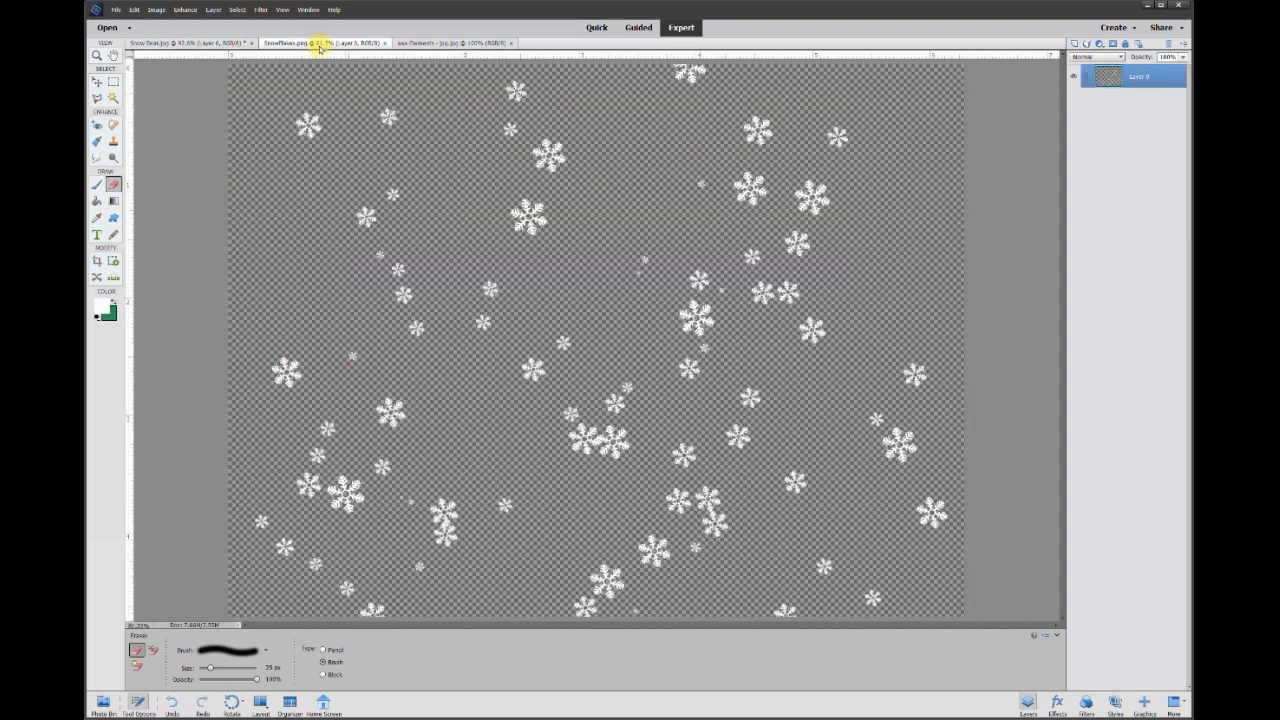
{"action": "key", "text": "v"}
{"action": "left_click_drag", "start_coordinate": [528, 213], "coordinate": [573, 306]}
{"action": "key", "text": "ctrl+minus"}
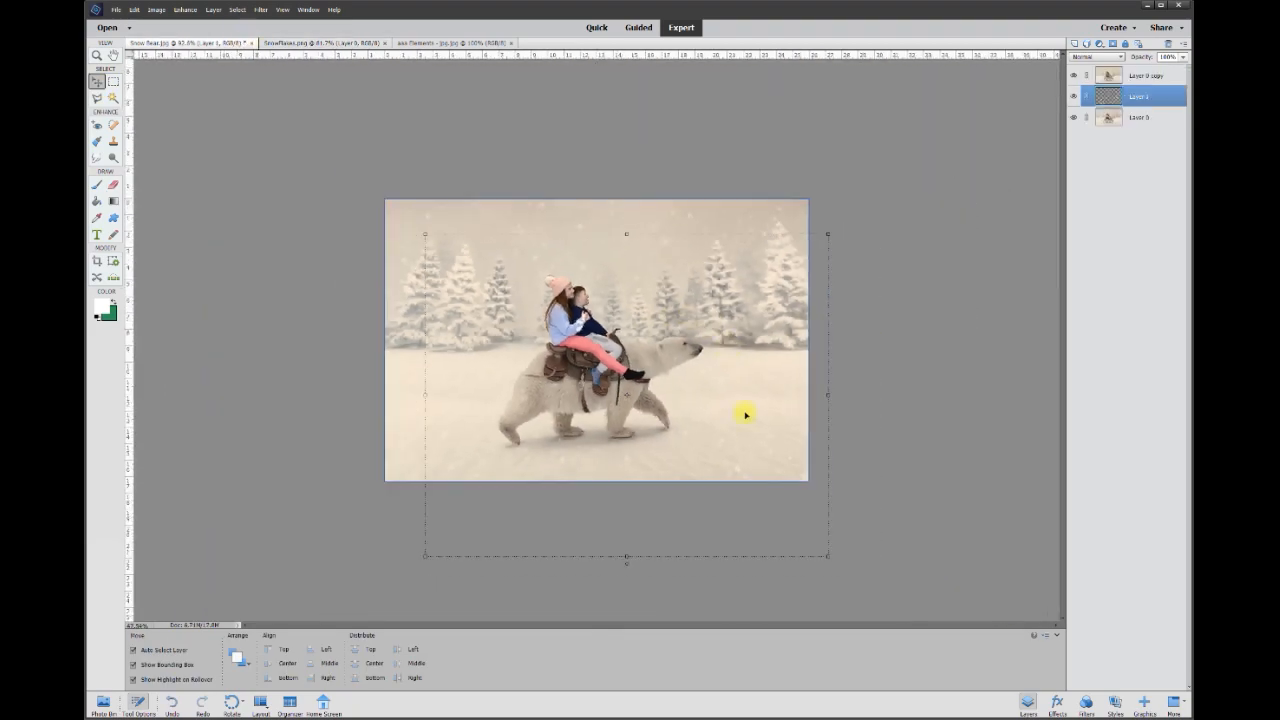
{"action": "left_click_drag", "start_coordinate": [829, 557], "coordinate": [627, 377]}
{"action": "left_click_drag", "start_coordinate": [632, 368], "coordinate": [717, 463]}
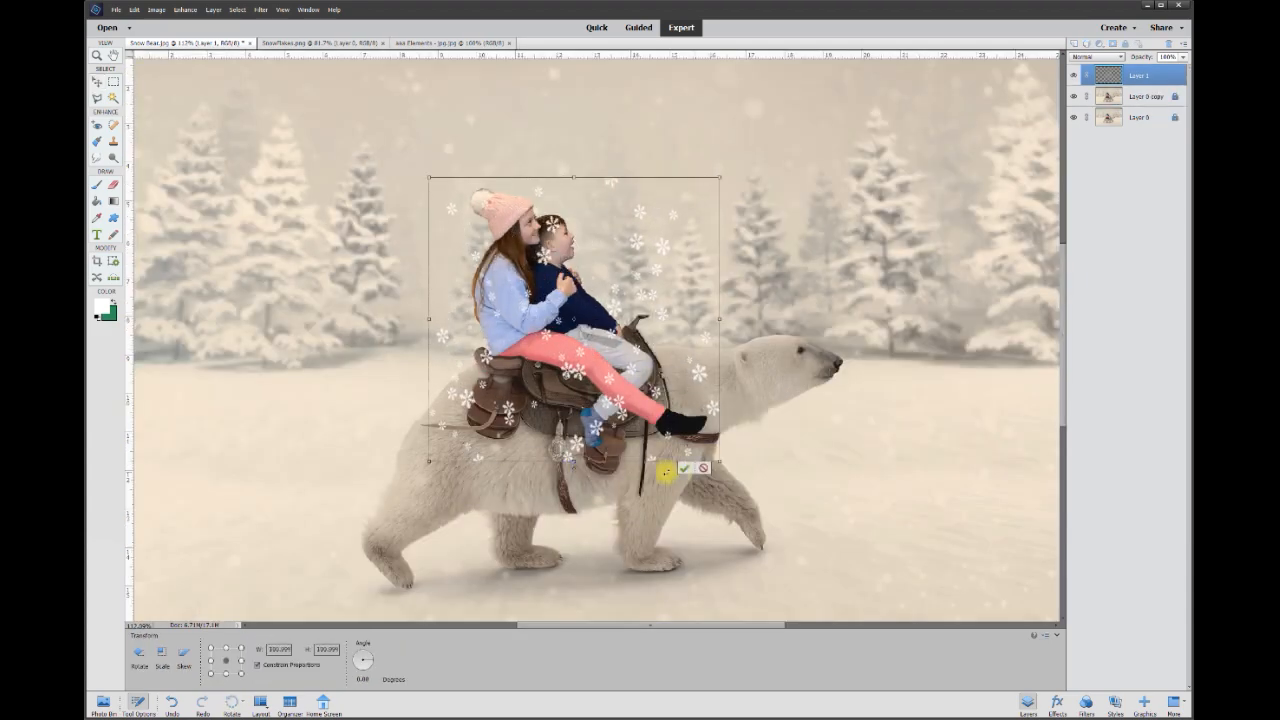
{"action": "key", "text": "Return"}
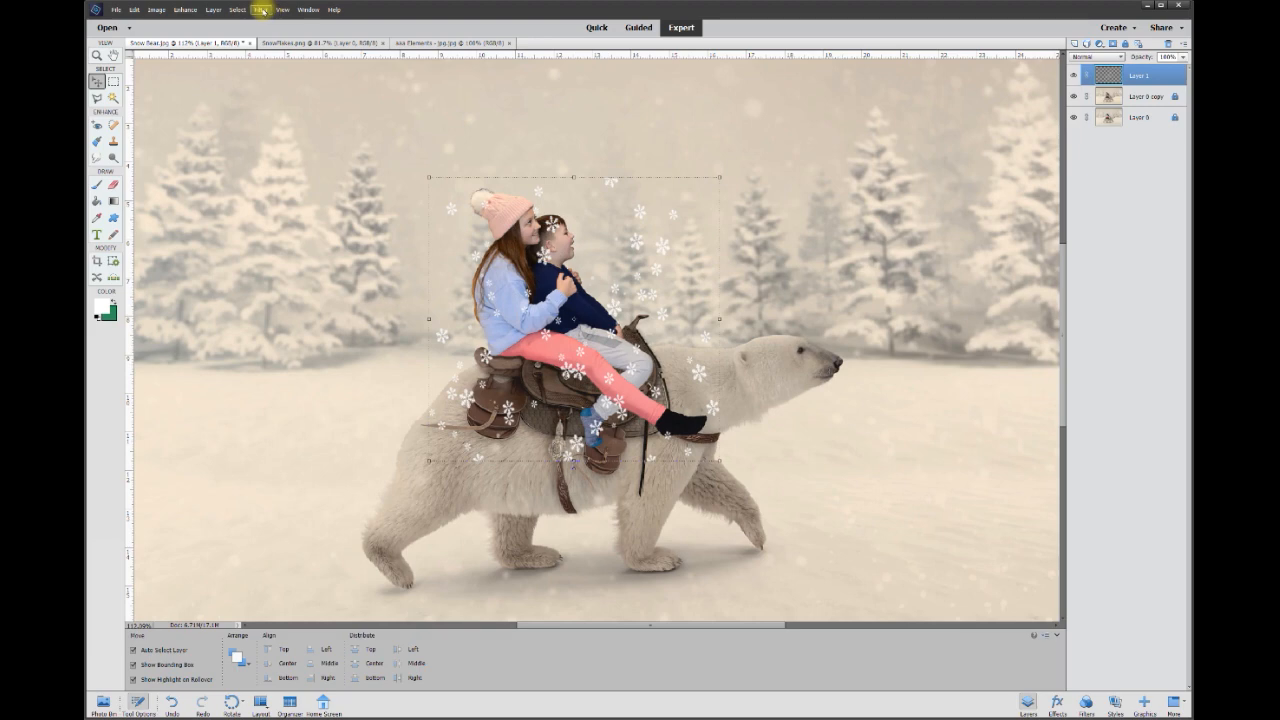
Soften the snowflakes layer with a Gaussian Blur and lower the layer's opacity
{"action": "left_click", "coordinate": [260, 9]}
{"action": "mouse_move", "coordinate": [335, 90]}
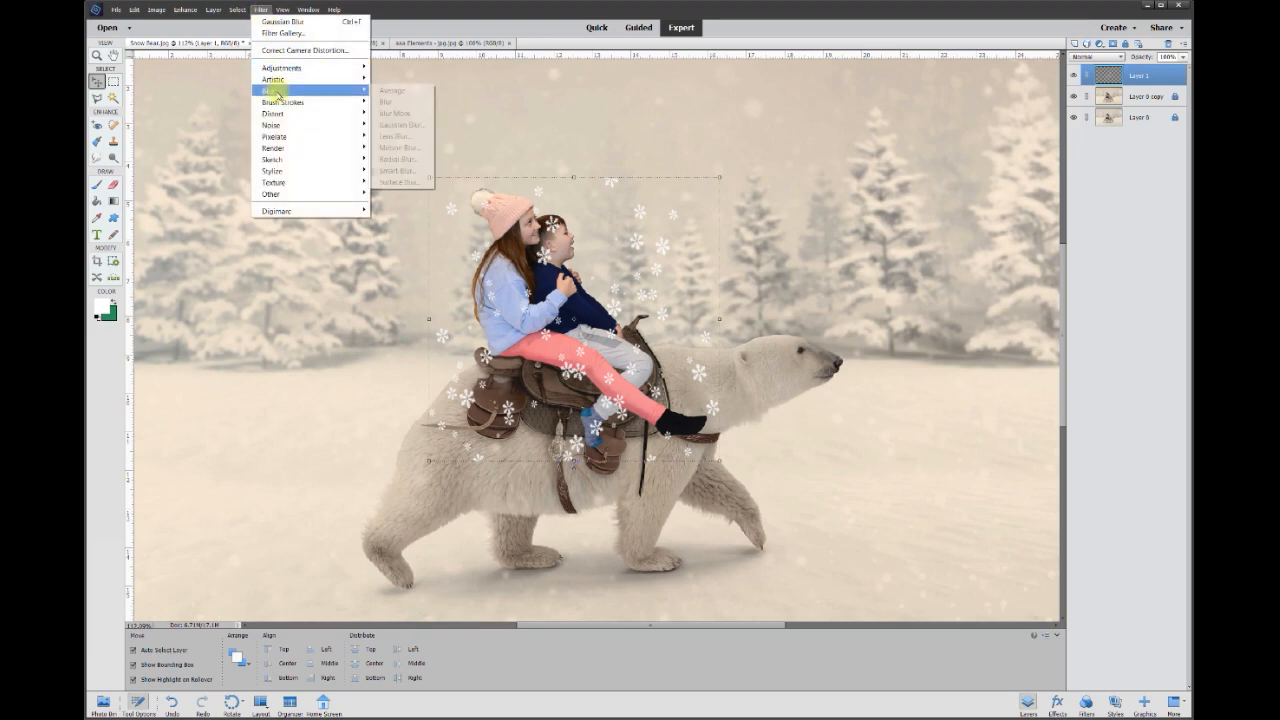
{"action": "left_click", "coordinate": [398, 124]}
{"action": "left_click_drag", "start_coordinate": [227, 296], "coordinate": [237, 295]}
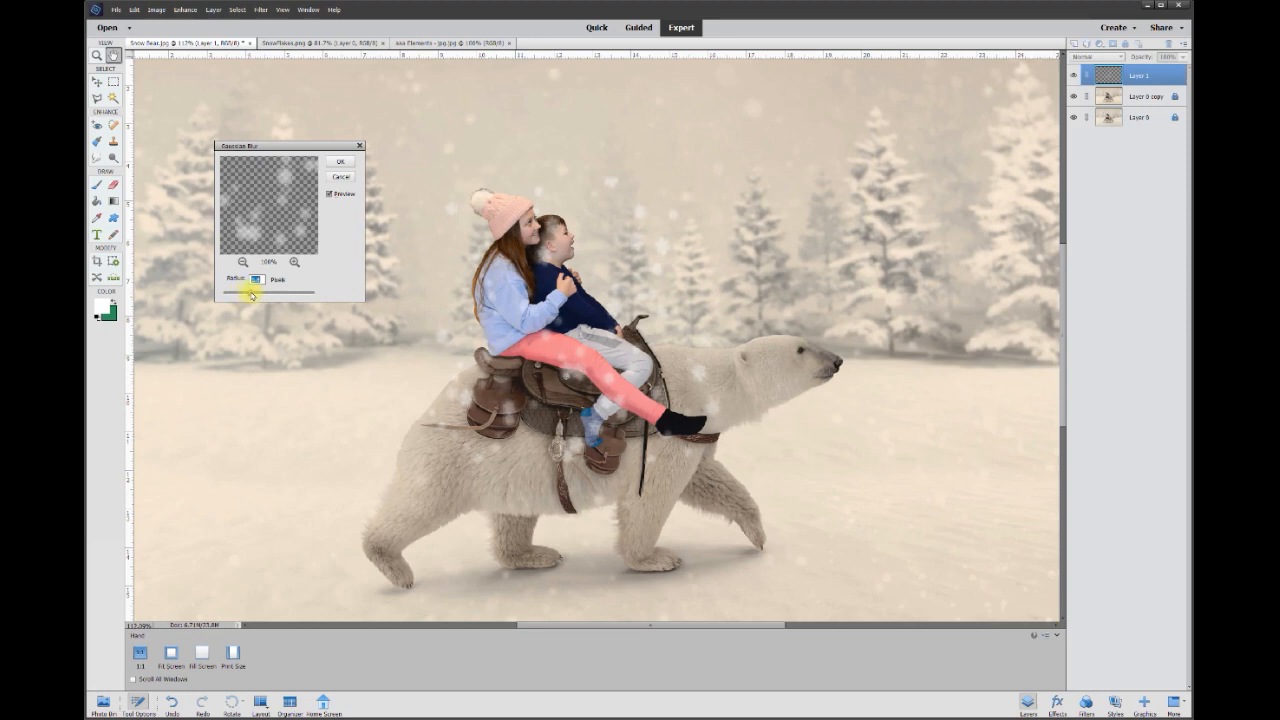
{"action": "left_click_drag", "start_coordinate": [258, 294], "coordinate": [248, 293]}
{"action": "left_click", "coordinate": [340, 162]}
{"action": "key", "text": "v"}
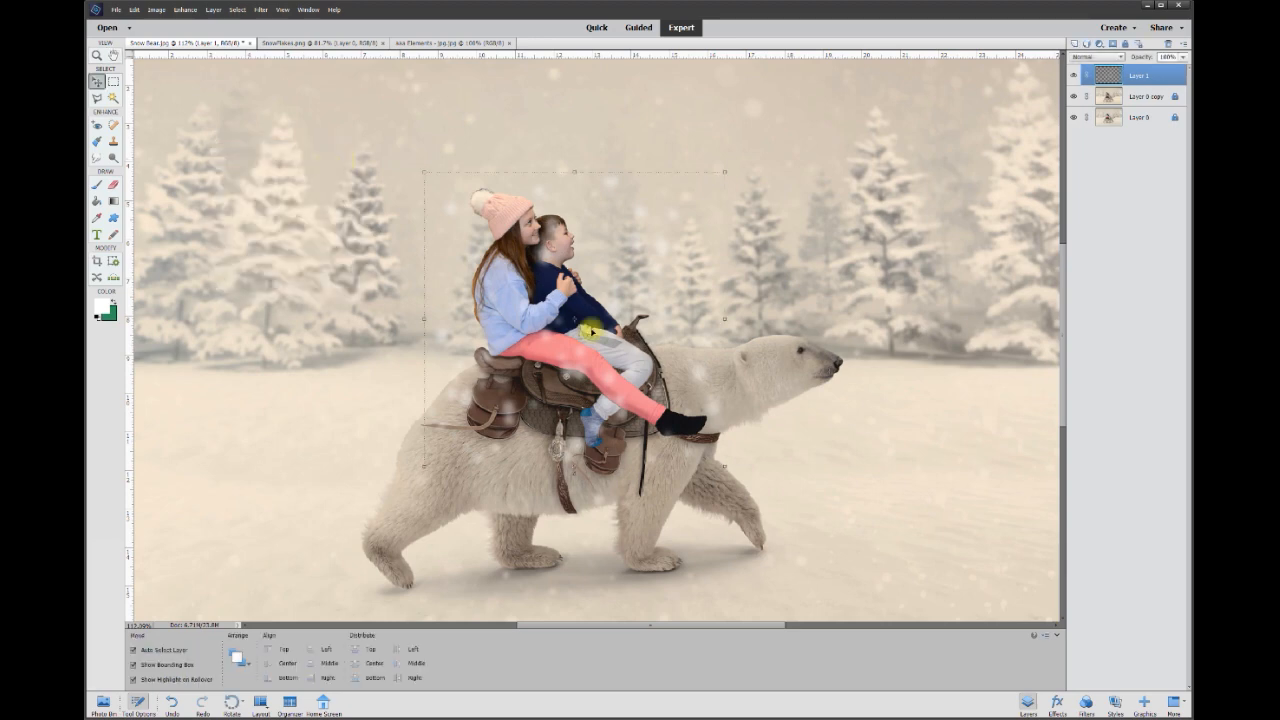
{"action": "left_click", "coordinate": [1181, 57]}
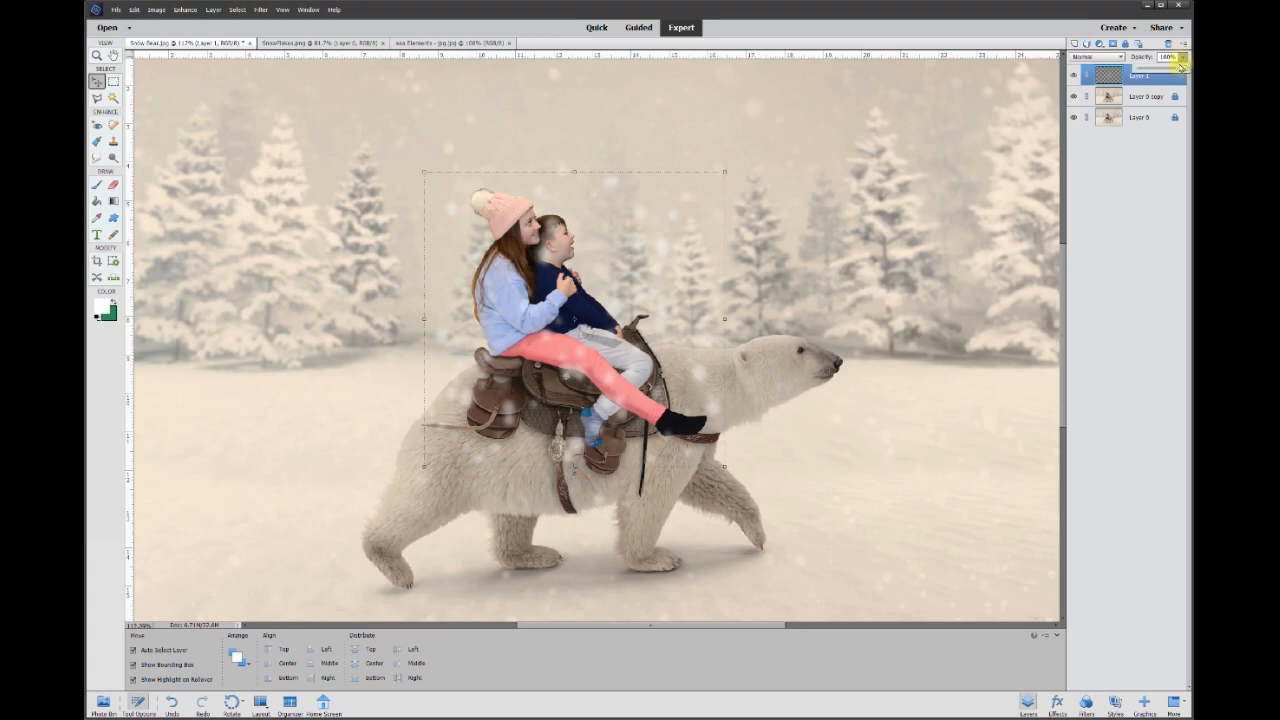
{"action": "left_click_drag", "start_coordinate": [1186, 67], "coordinate": [1170, 68]}
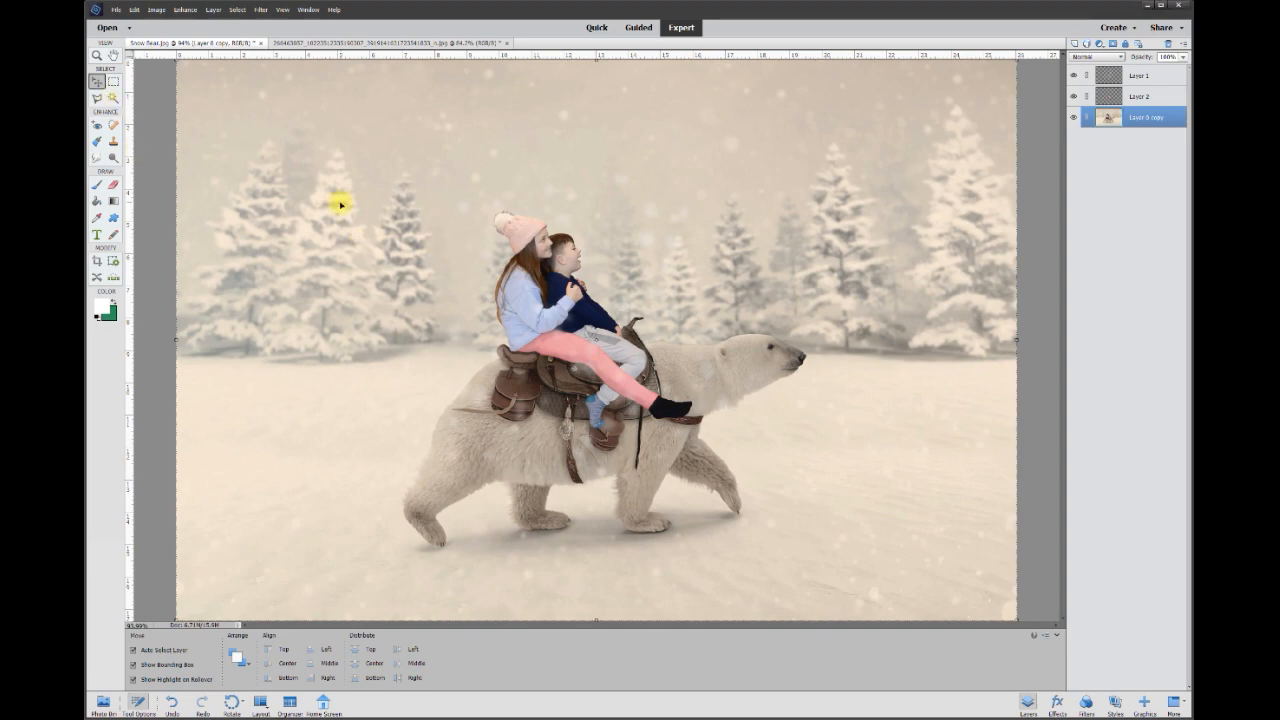
Hide Layer 1 and isolate Layer 2 to inspect the cut-out legs, restoring Layer 0 copy to view
{"action": "scroll", "coordinate": [640, 177], "scroll_direction": "up", "scroll_amount": 2}
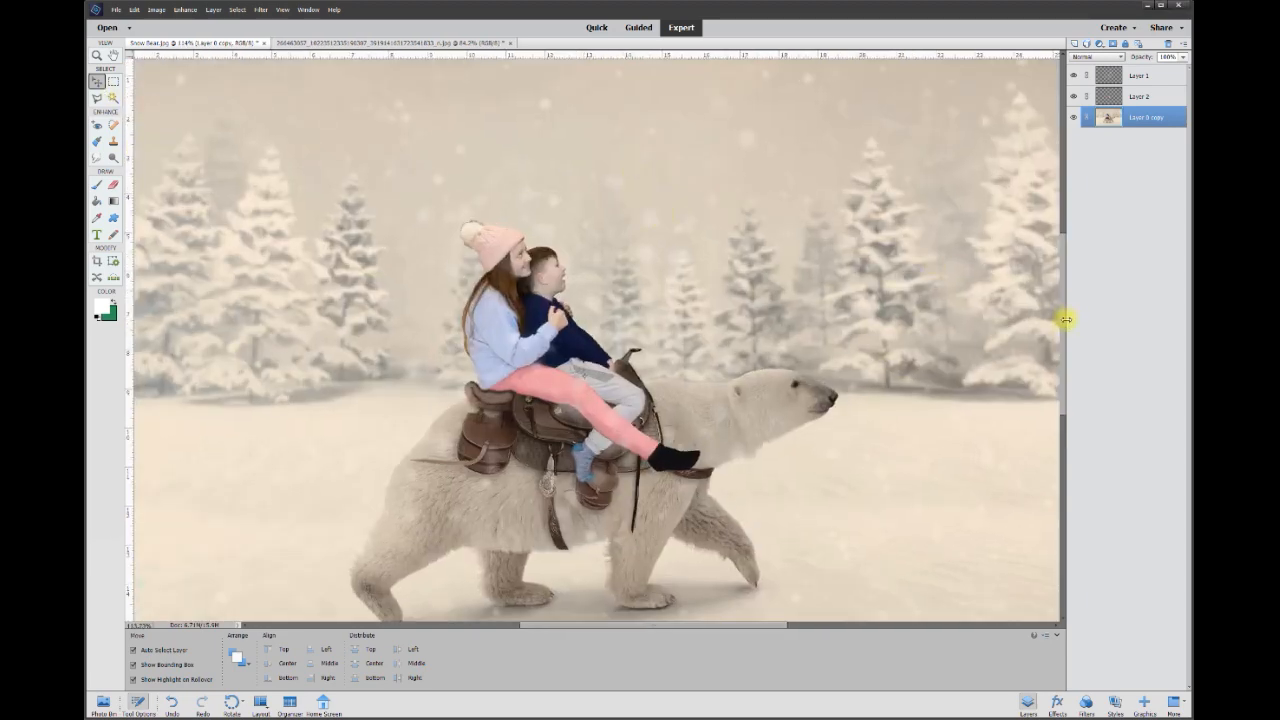
{"action": "left_click_drag", "start_coordinate": [1063, 339], "coordinate": [1063, 350]}
{"action": "left_click_drag", "start_coordinate": [730, 626], "coordinate": [704, 626]}
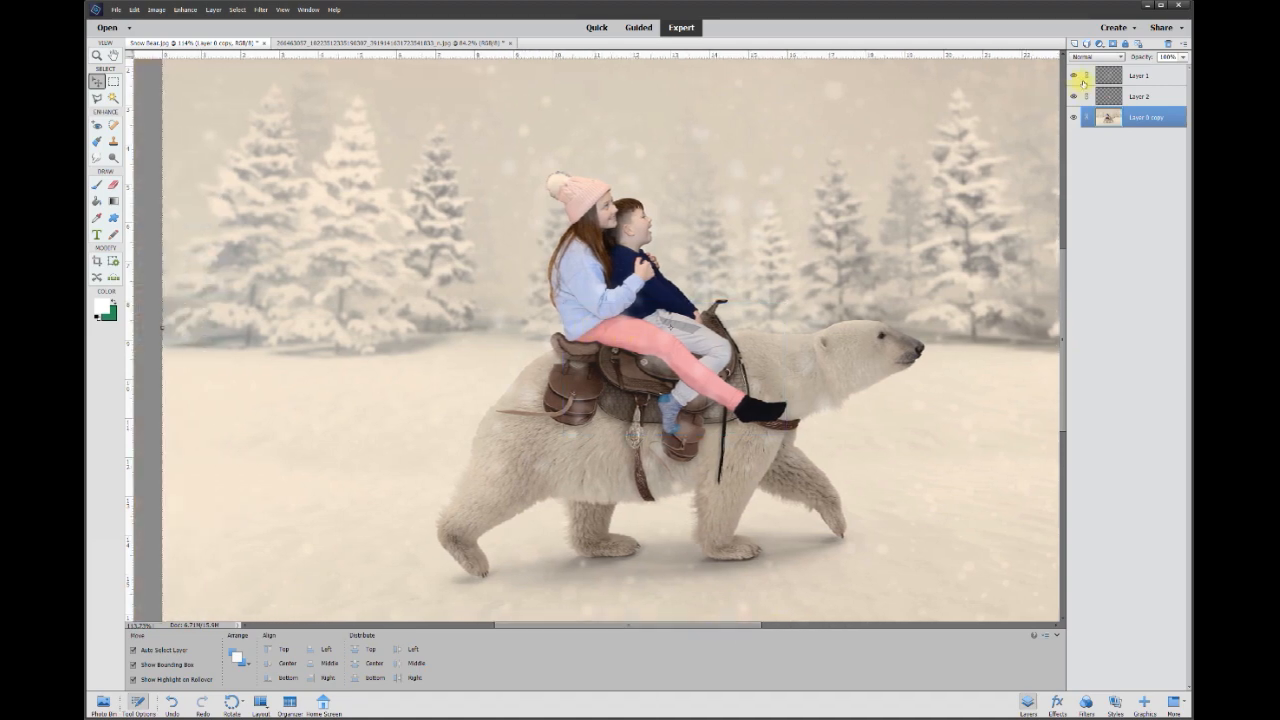
{"action": "left_click", "coordinate": [1075, 77]}
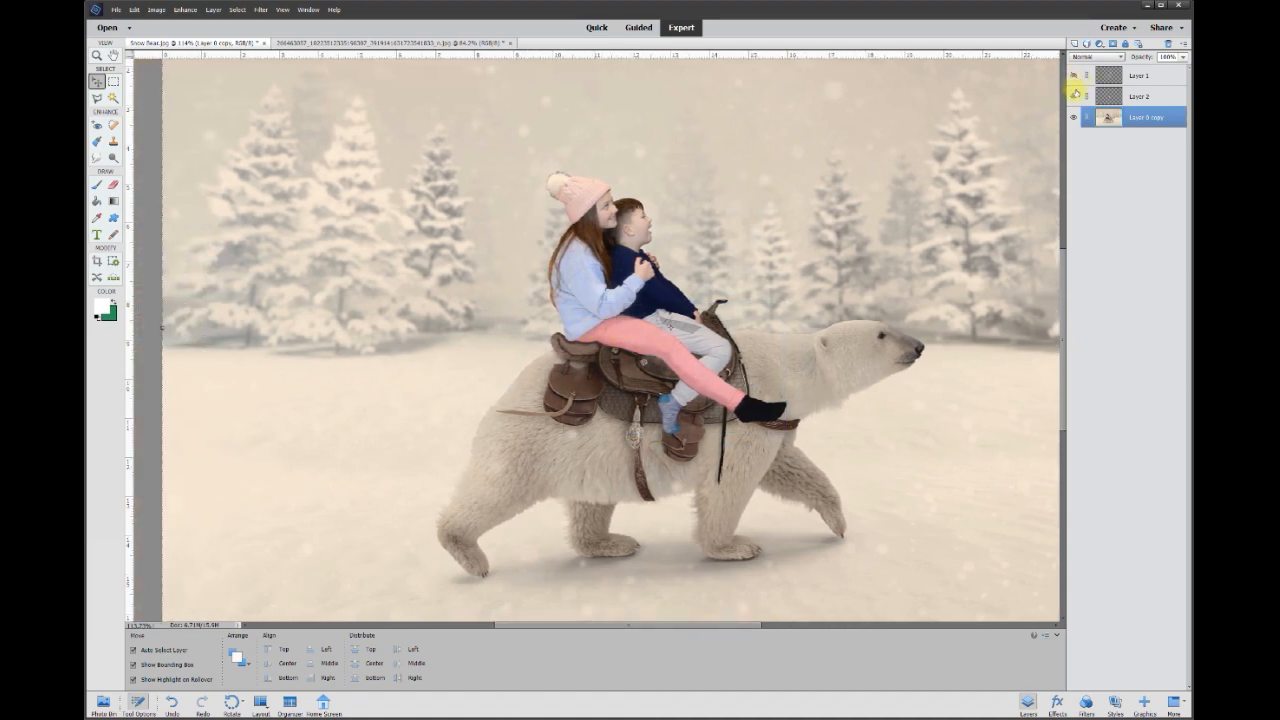
{"action": "left_click", "coordinate": [1073, 98], "text": "alt"}
{"action": "left_click", "coordinate": [1075, 95]}
{"action": "left_click", "coordinate": [1075, 95]}
{"action": "left_click", "coordinate": [1075, 95]}
{"action": "left_click", "coordinate": [1075, 95]}
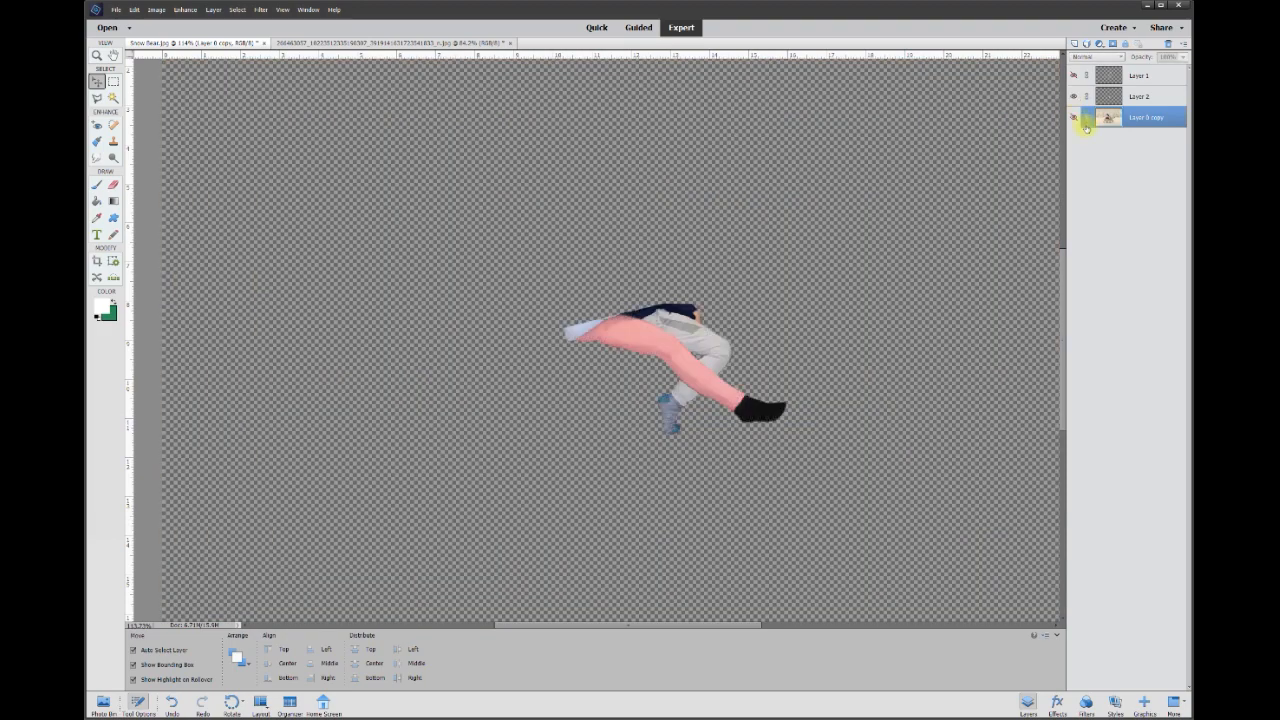
{"action": "left_click", "coordinate": [1075, 118]}
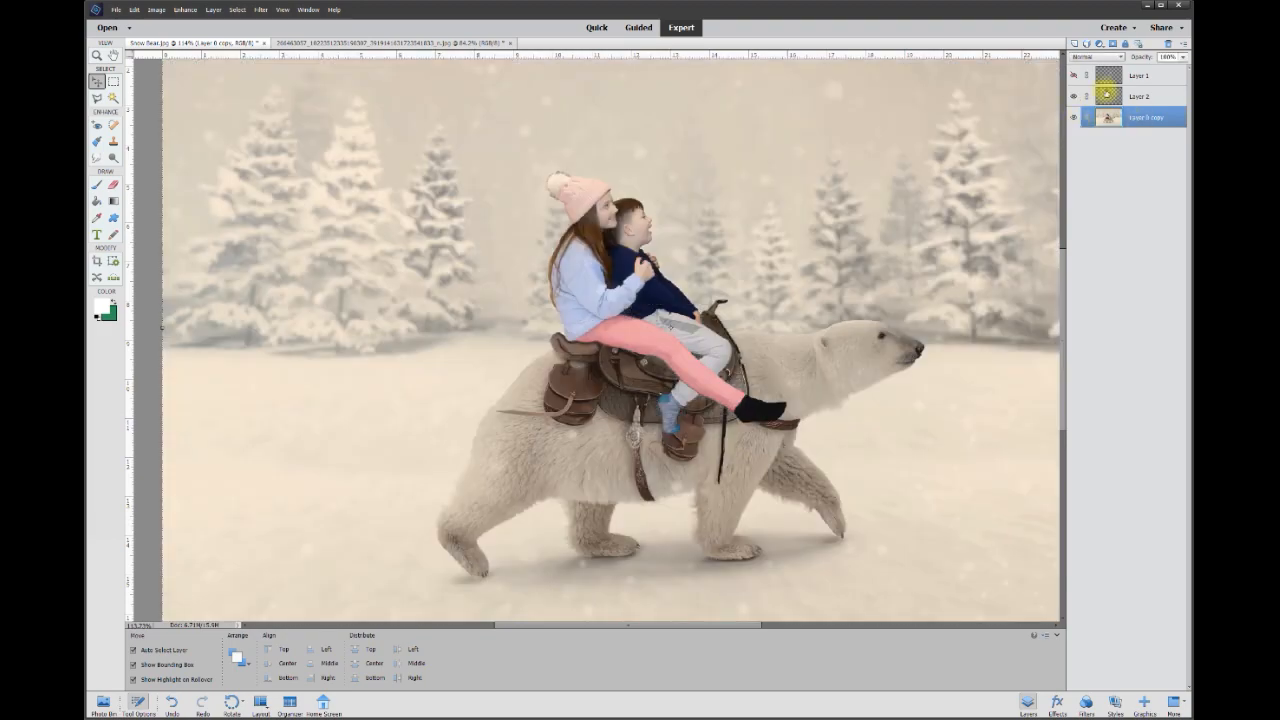
Add a blank layer between Layer 0 copy and Layer 2 and set the foreground color to black (000000)
{"action": "left_click", "coordinate": [1072, 45]}
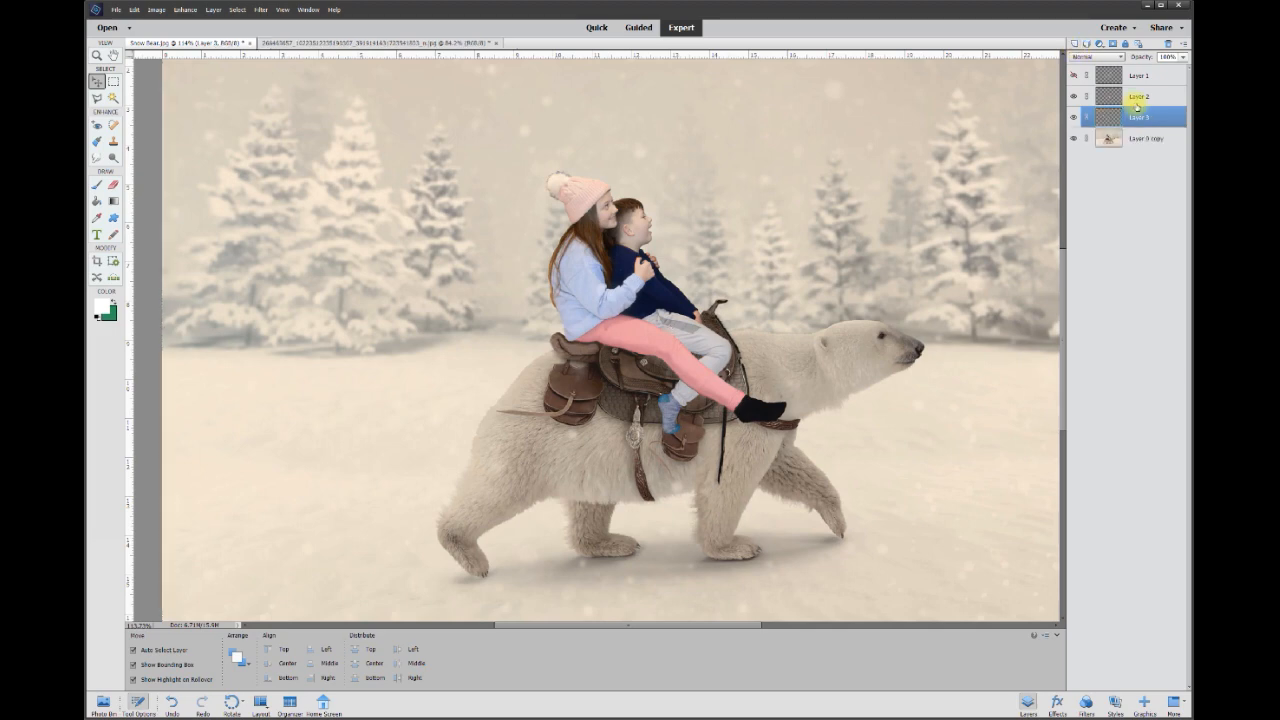
{"action": "left_click", "coordinate": [104, 306]}
{"action": "left_click", "coordinate": [540, 255]}
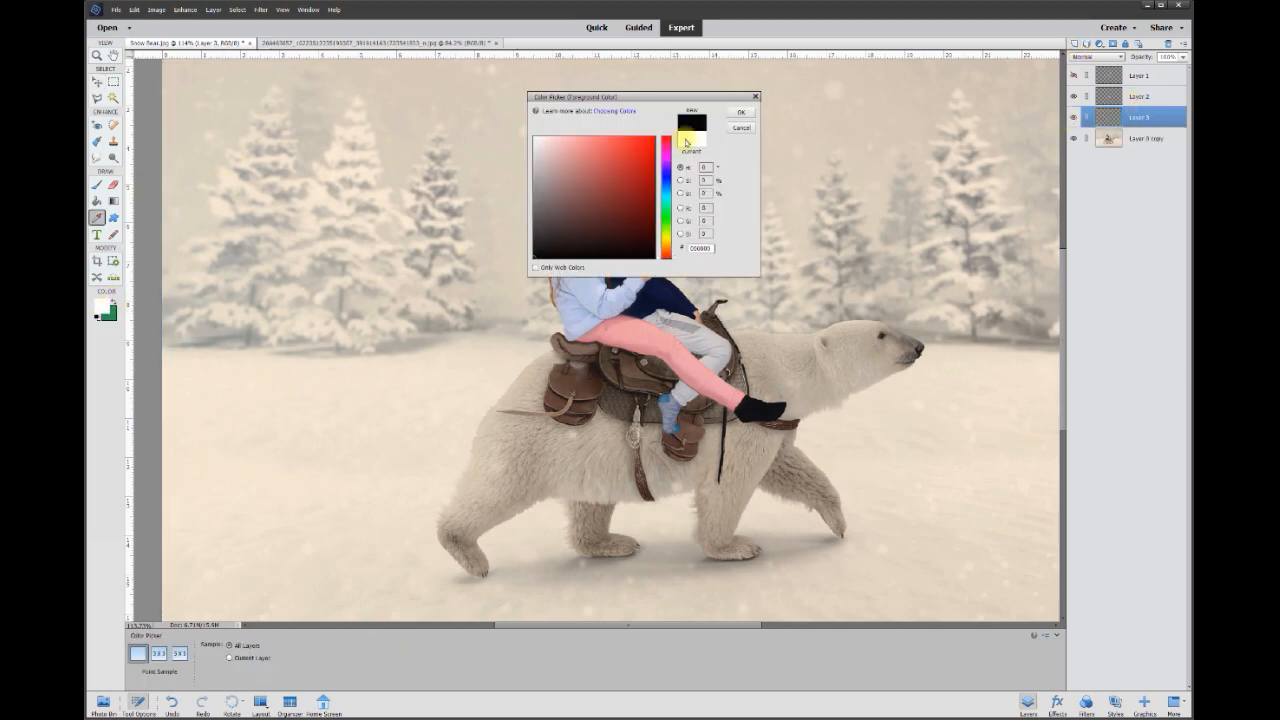
{"action": "left_click", "coordinate": [738, 112]}
{"action": "key", "text": "v"}
Paint a soft black shadow under the riders' legs and black sock on Layer 3 with a 50 px brush, and erase the excess
{"action": "left_click", "coordinate": [96, 188]}
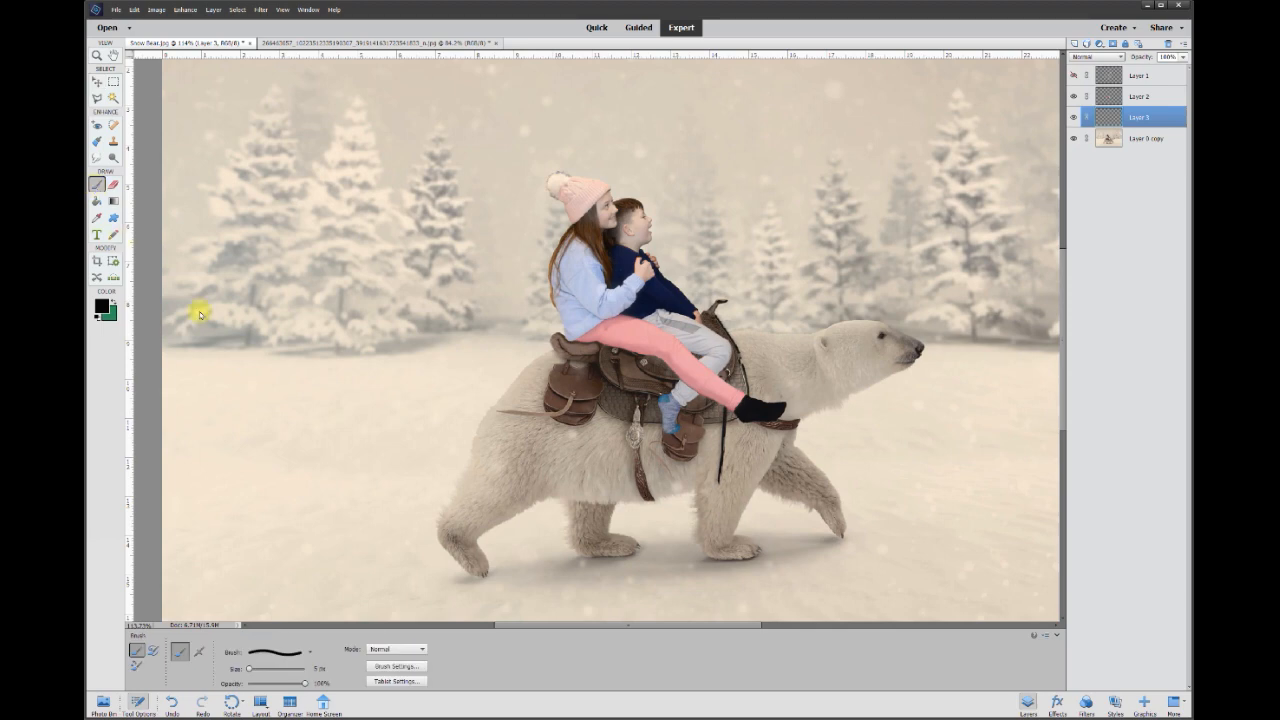
{"action": "left_click_drag", "start_coordinate": [319, 669], "coordinate": [271, 670]}
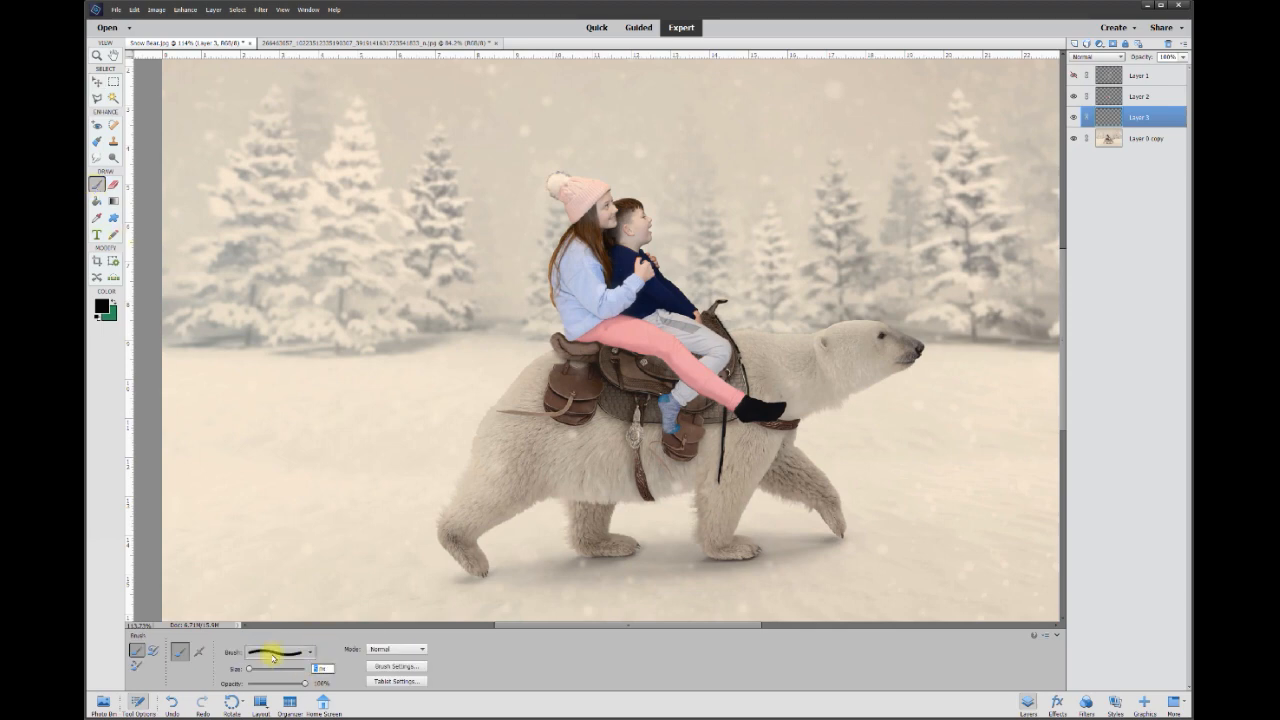
{"action": "type", "text": "50"}
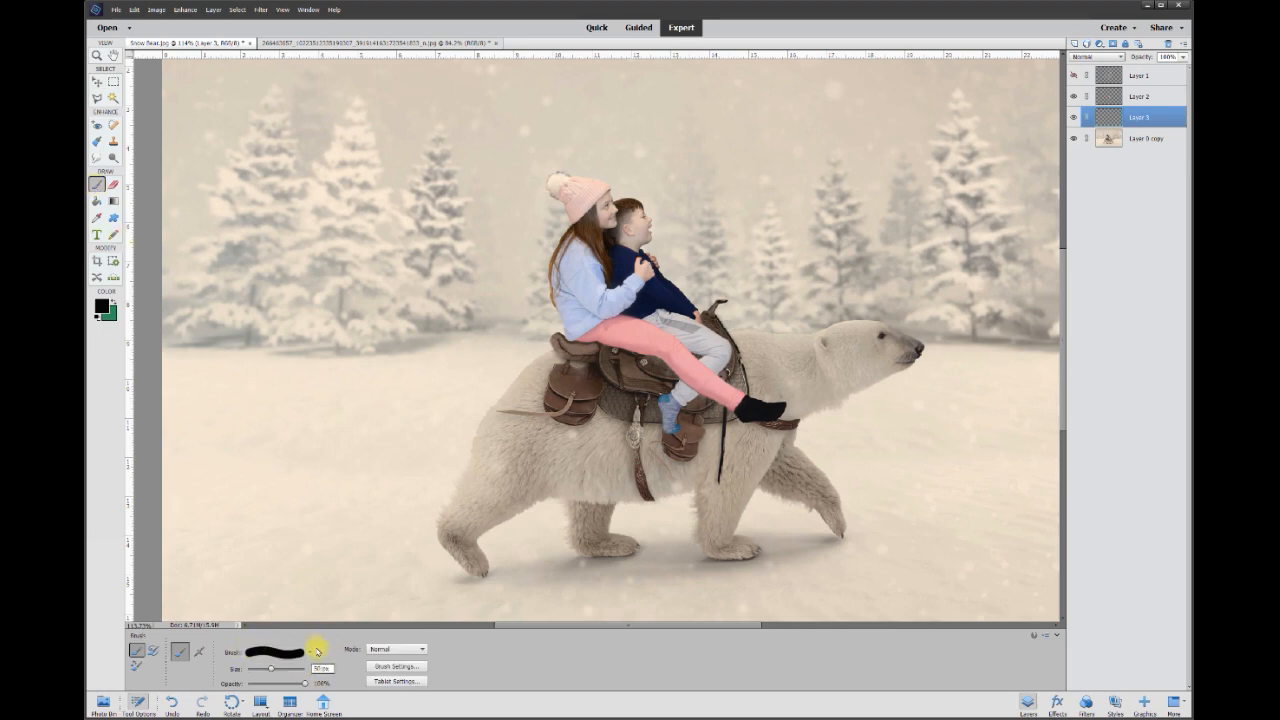
{"action": "left_click", "coordinate": [574, 331]}
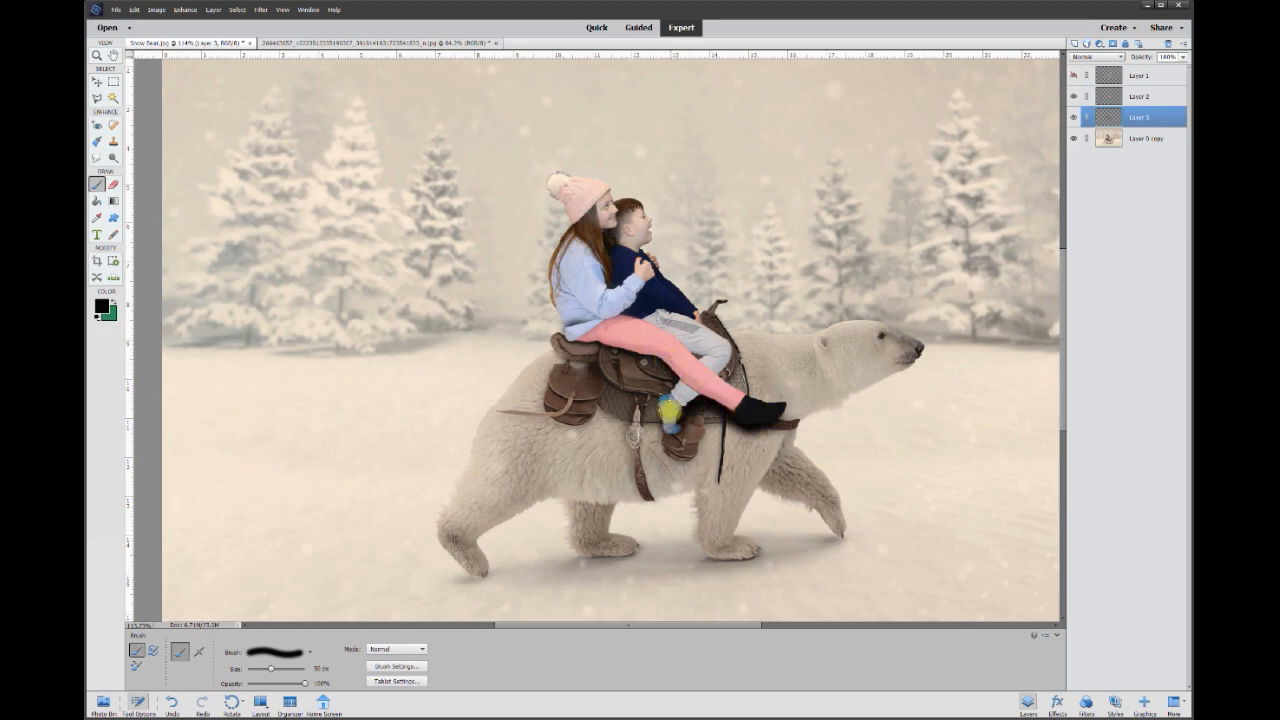
{"action": "key", "text": "e"}
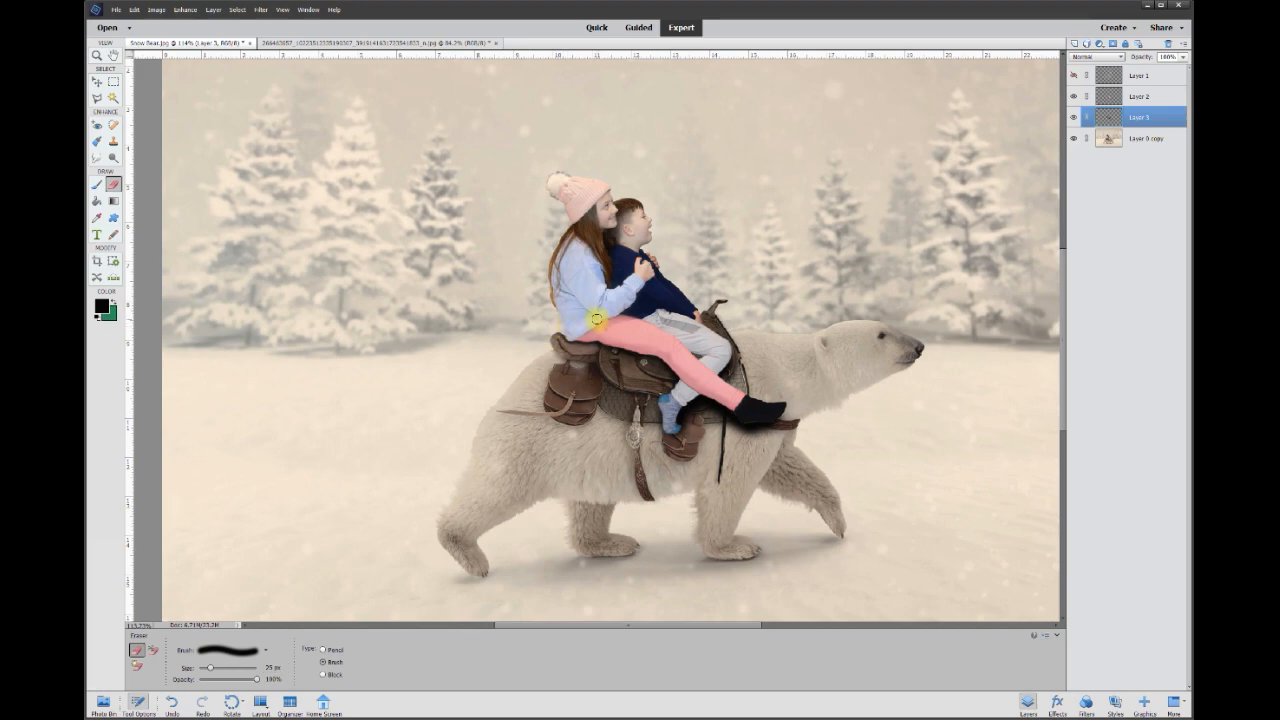
Compare the image with and without the shadow on Layer 3, and lower that layer's opacity to soften the shadow
{"action": "left_click", "coordinate": [1074, 117]}
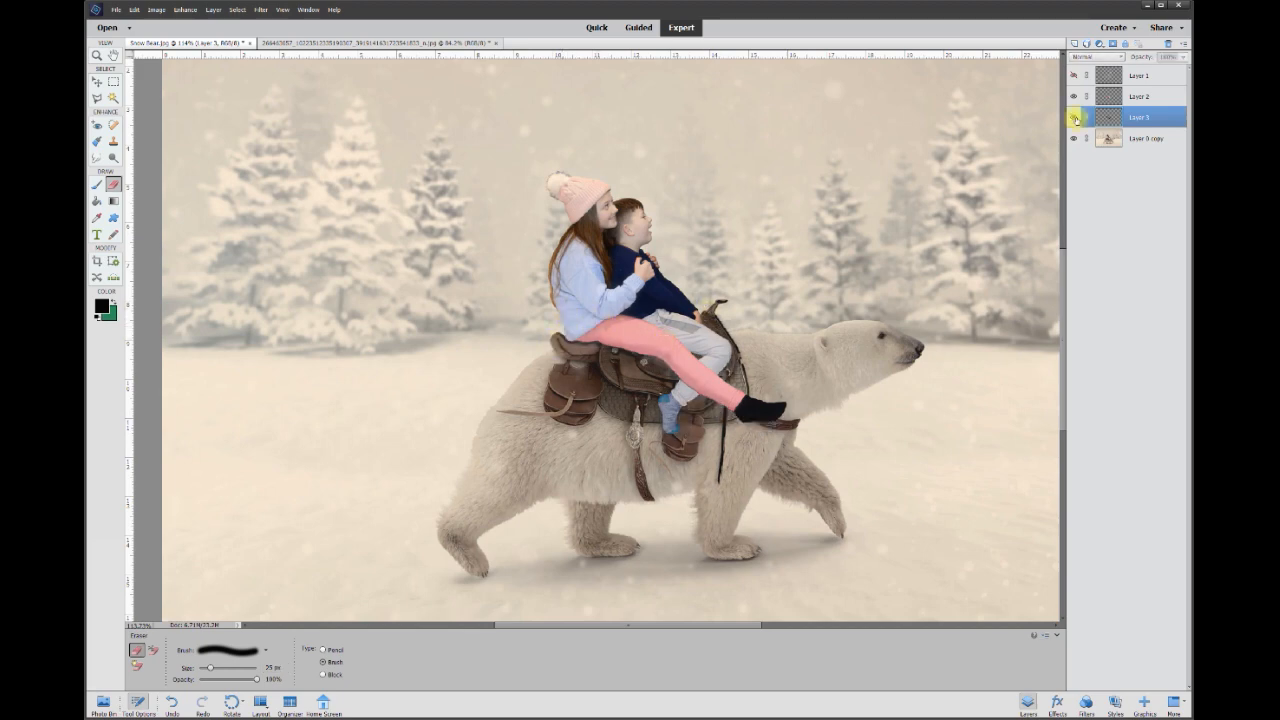
{"action": "left_click", "coordinate": [1075, 118]}
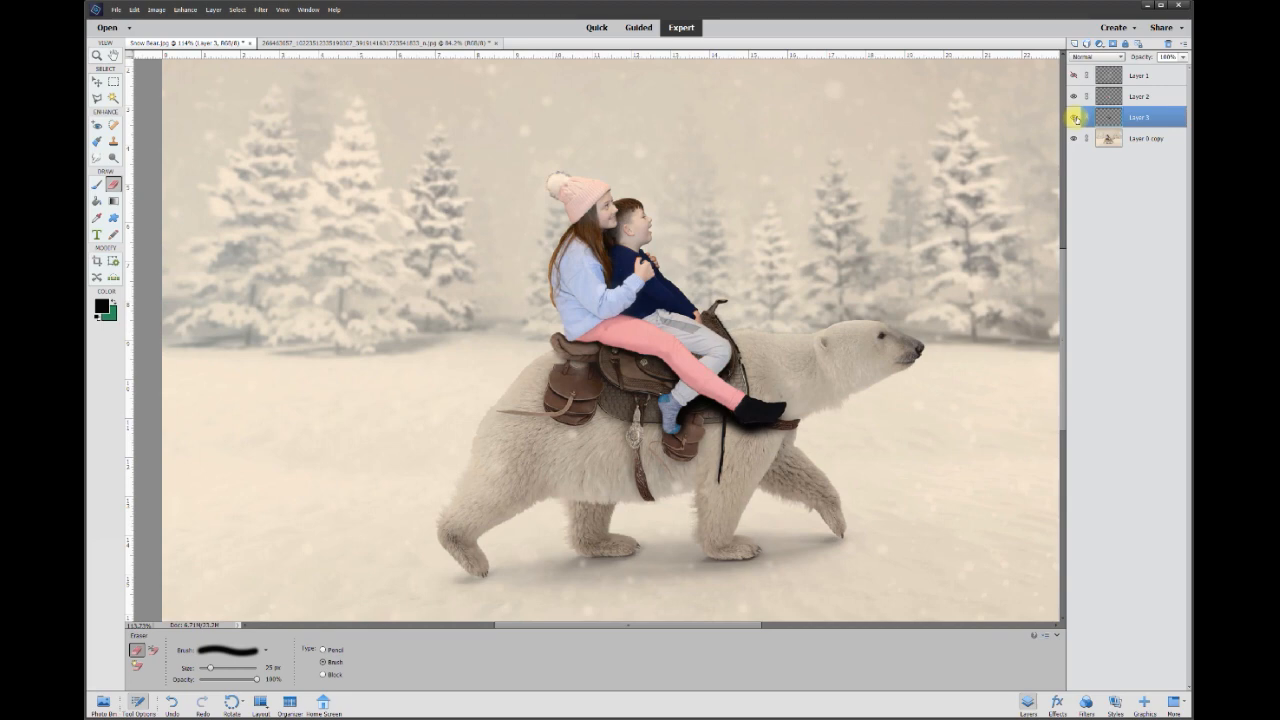
{"action": "left_click", "coordinate": [1183, 60]}
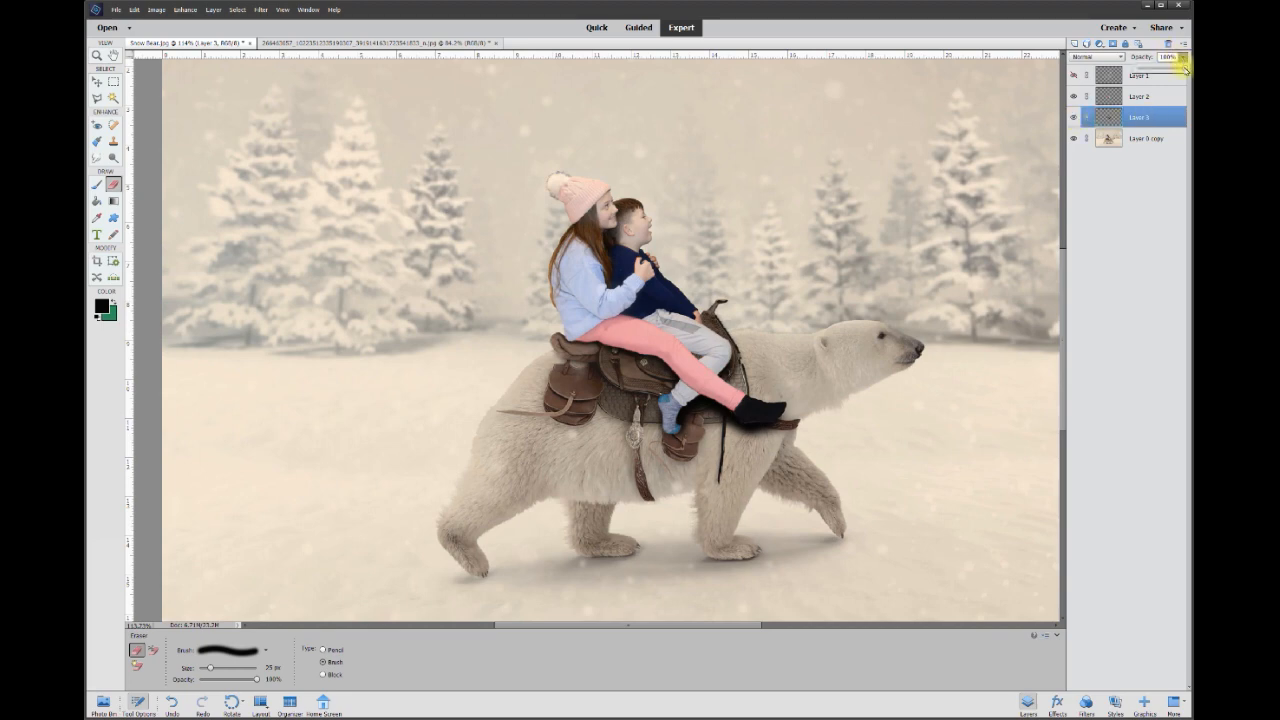
{"action": "left_click_drag", "start_coordinate": [1183, 70], "coordinate": [1140, 70]}
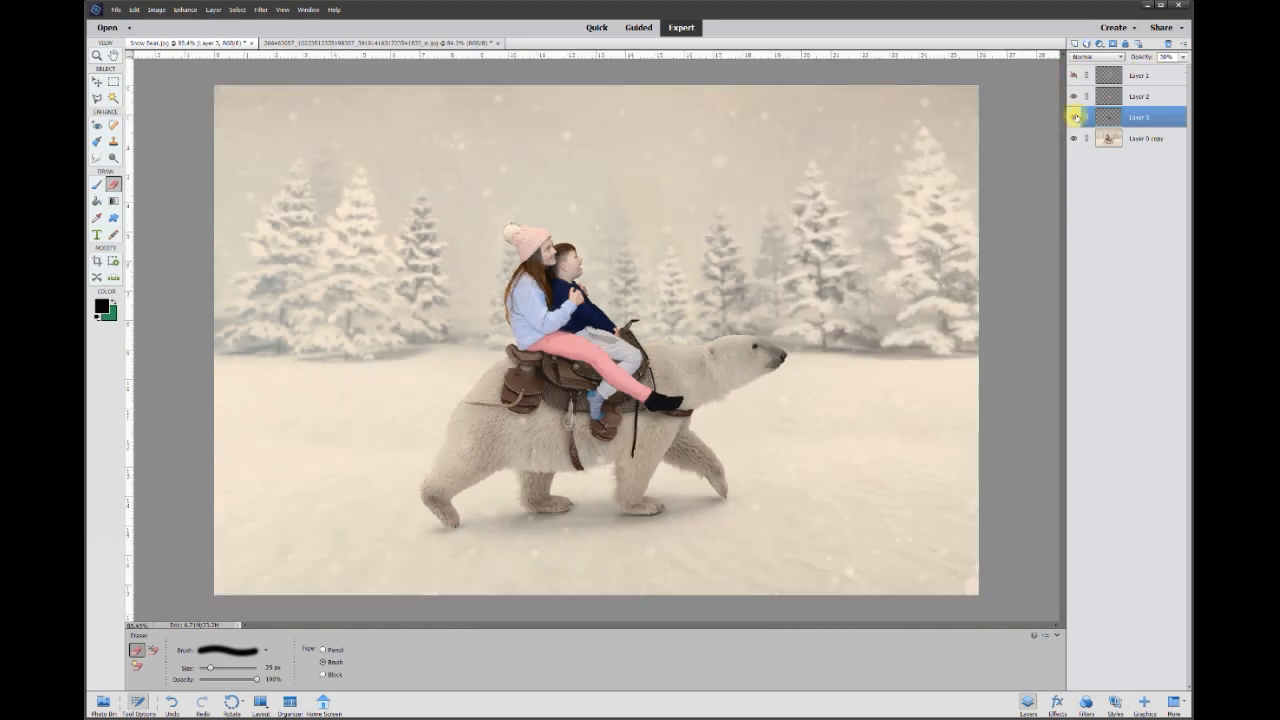
Check the softened shadow by repeatedly hiding and showing Layer 3, and make the snowflakes on Layer 1 visible again
{"action": "left_click", "coordinate": [1075, 118]}
{"action": "left_click", "coordinate": [1075, 118]}
{"action": "left_click", "coordinate": [1075, 118]}
{"action": "left_click", "coordinate": [1075, 118]}
{"action": "left_click", "coordinate": [1075, 118]}
{"action": "left_click", "coordinate": [1075, 118]}
{"action": "left_click", "coordinate": [1075, 76]}
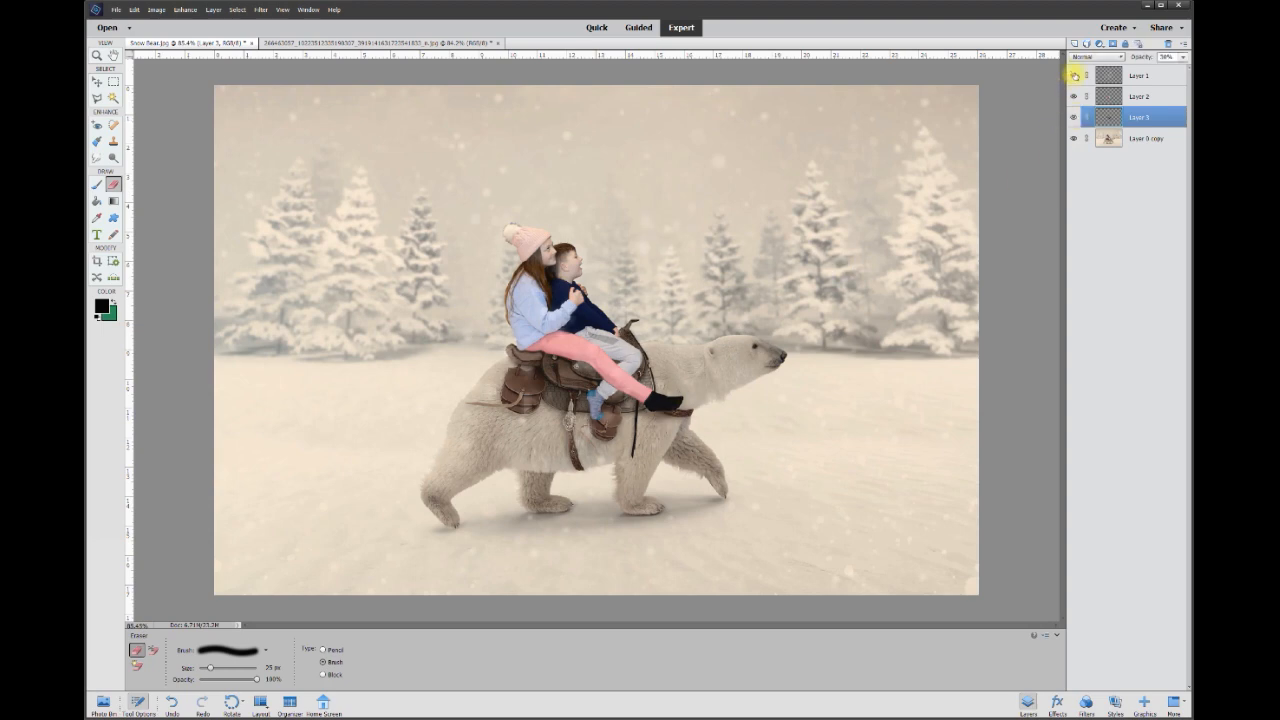